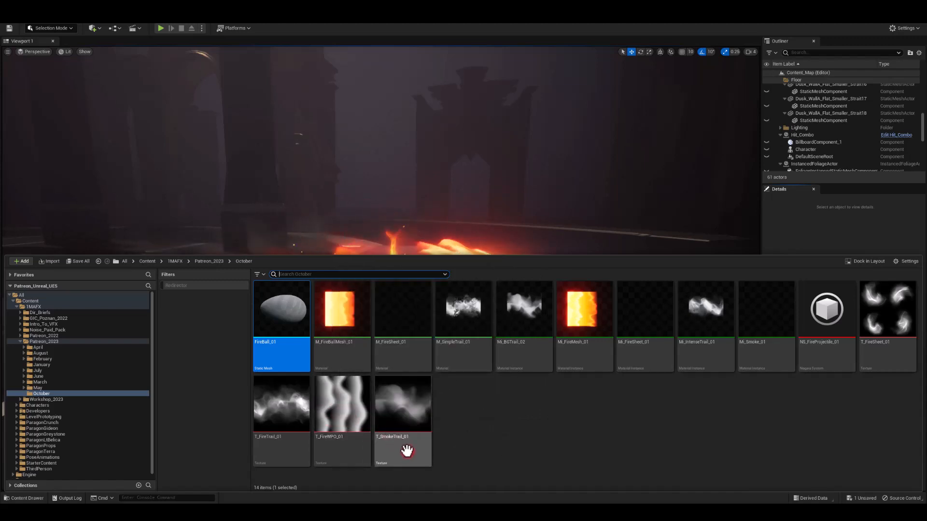
- Place the FireBall_01 mesh in the level, rotate it 90° about Z and raise it above the floor
drag(306, 418, 327, 438)
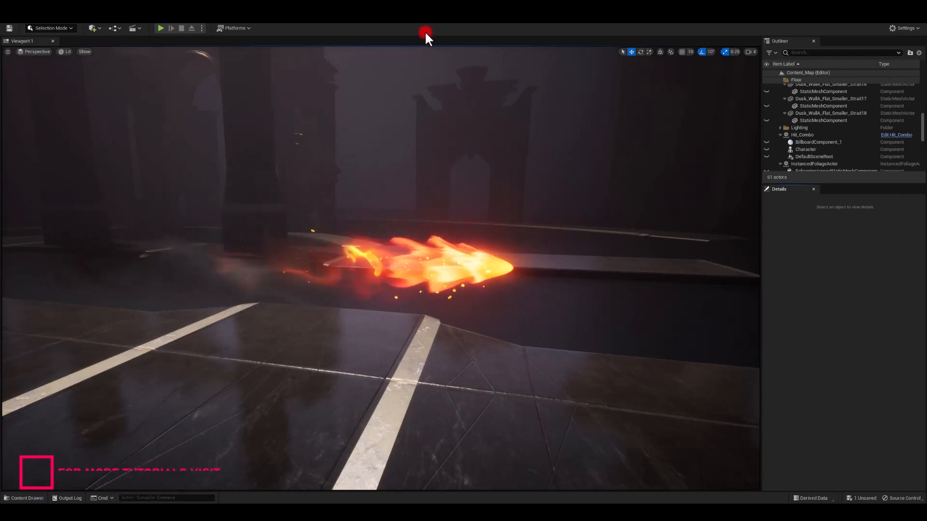
key(ctrl+space)
drag(279, 311, 325, 333)
key(e)
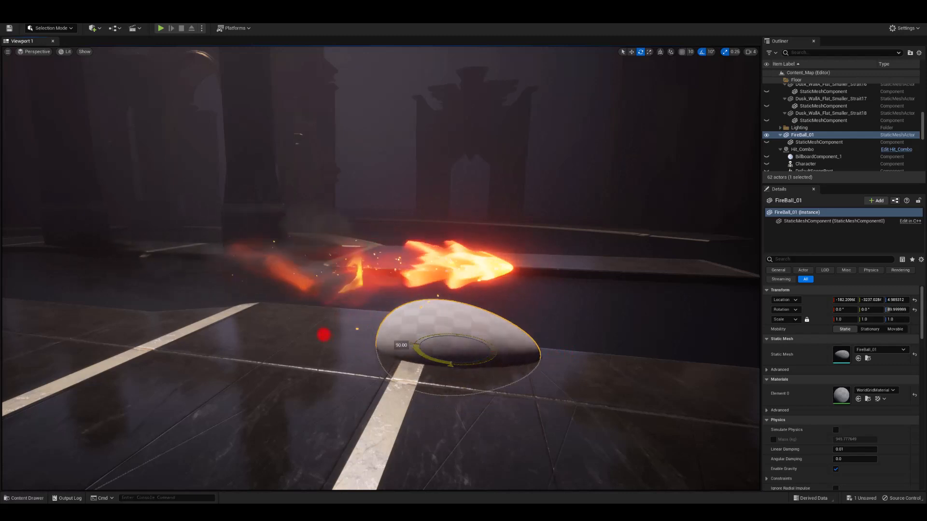
key(w)
drag(445, 339, 428, 196)
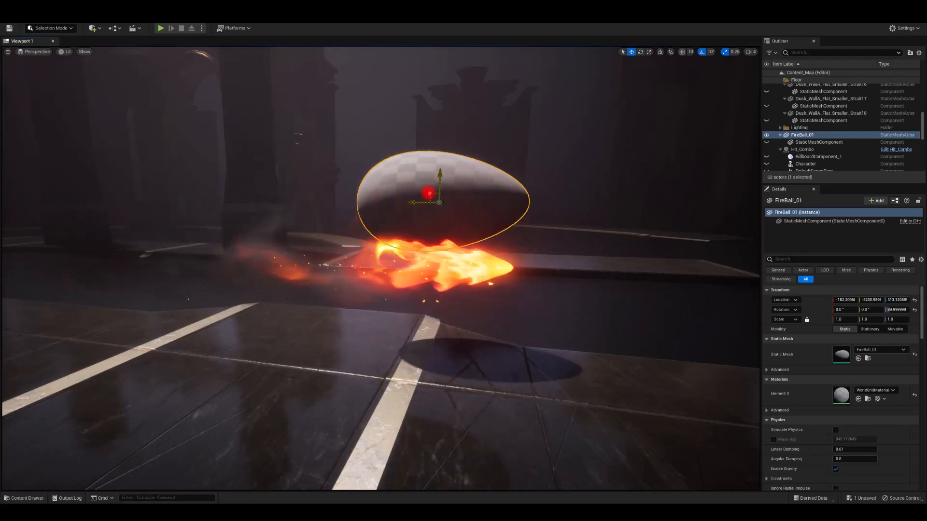
- Scale the FireBall_01 mesh uniformly to 0.5 and position it just above the fire projectile
click(842, 317)
text(0.5)
key(Return)
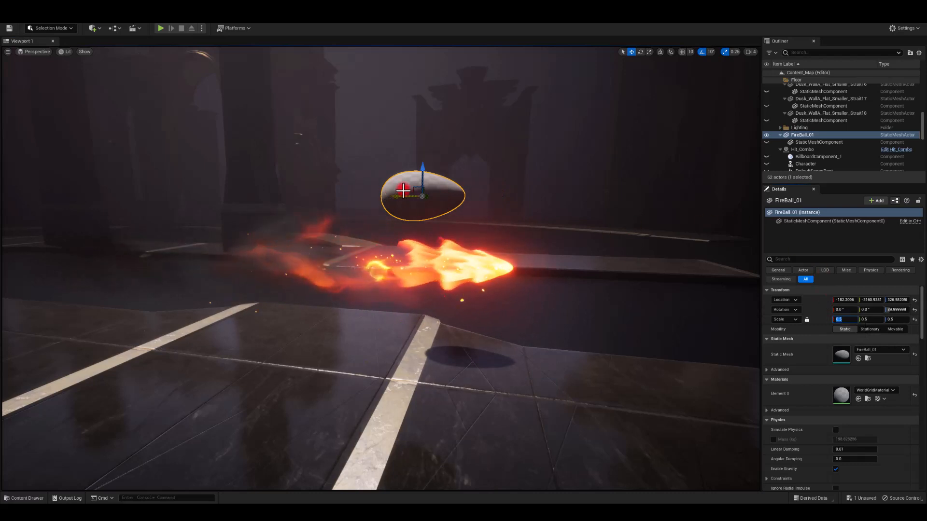
drag(411, 188, 460, 198)
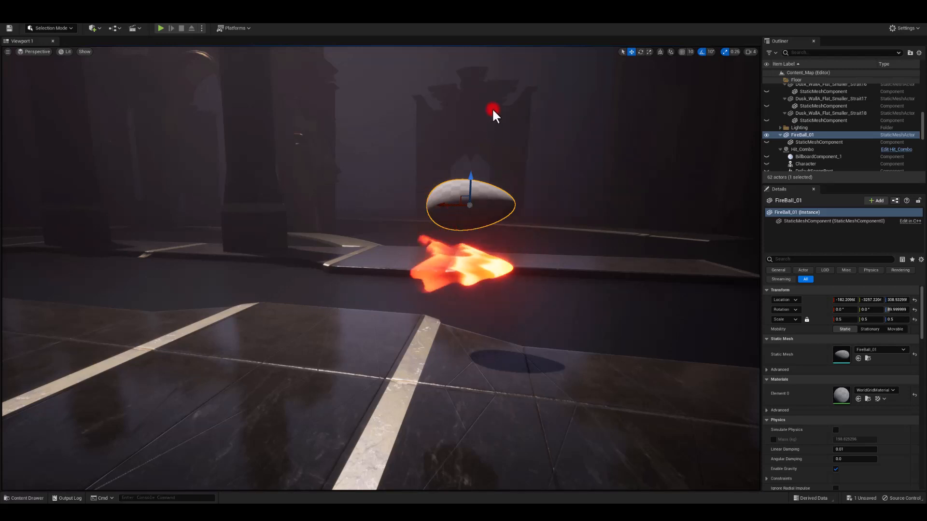
- Inspect the T_FireWPO_01 texture in the October folder
key(ctrl+space)
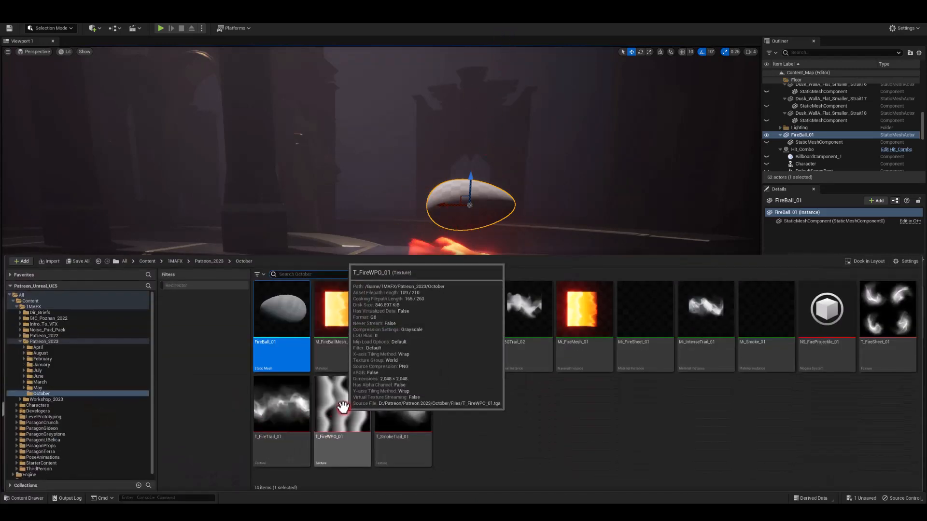
click(328, 415)
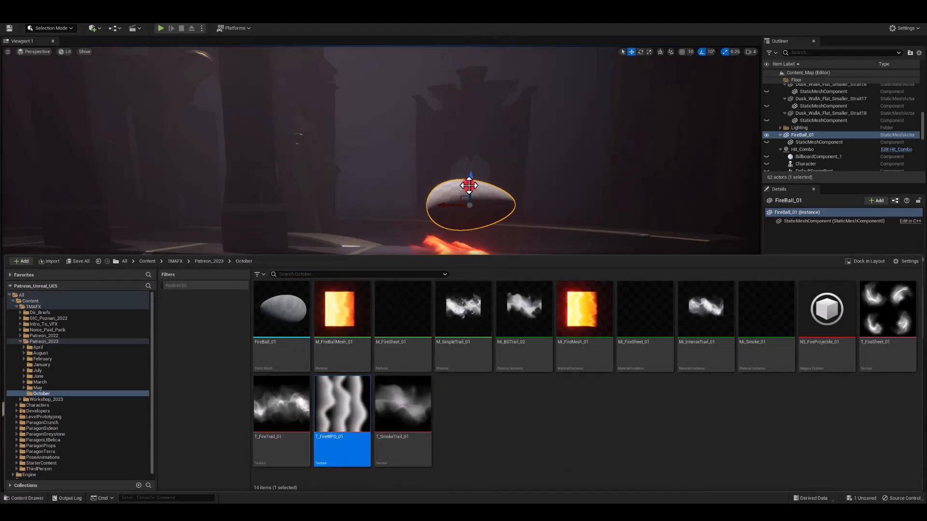
click(496, 29)
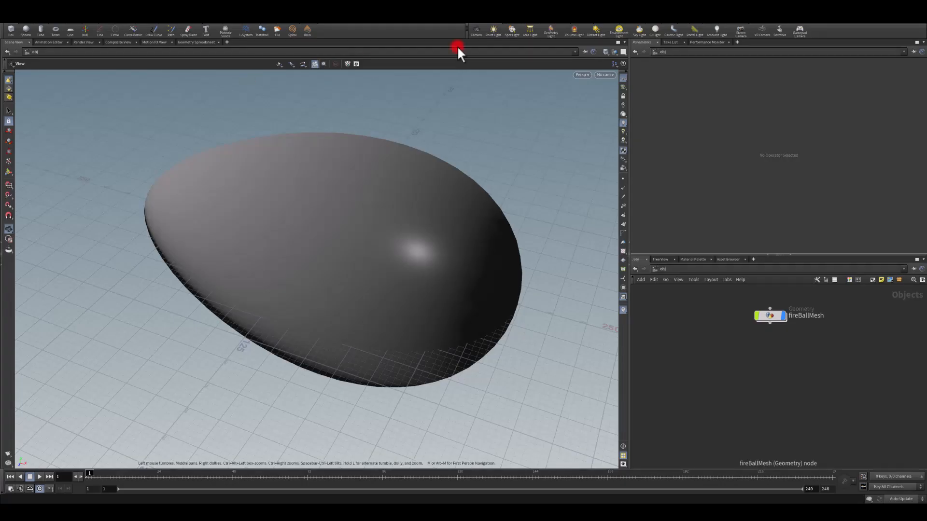
- In Houdini, hide the fireBallMesh object, add a new Geometry node and go inside it
drag(352, 217, 333, 265)
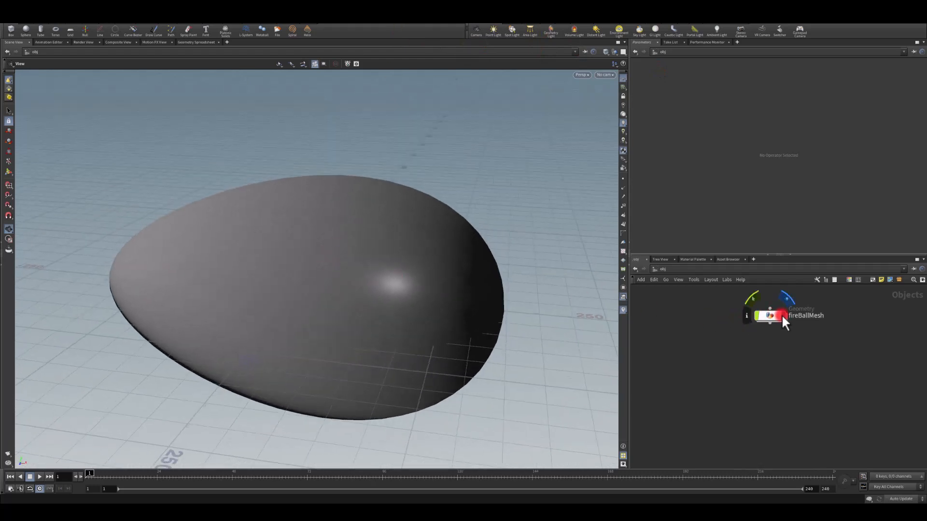
click(781, 314)
key(Tab)
text(ge)
key(Return)
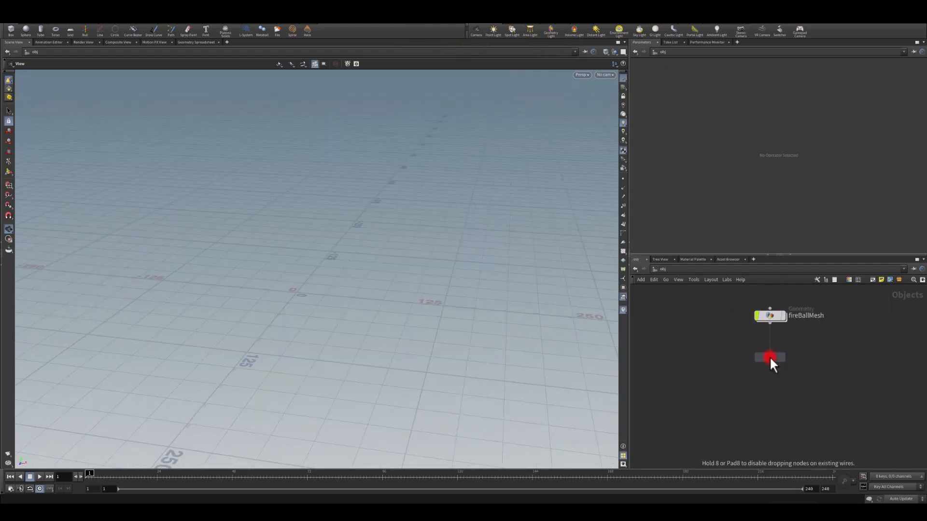
click(769, 356)
double_click(769, 357)
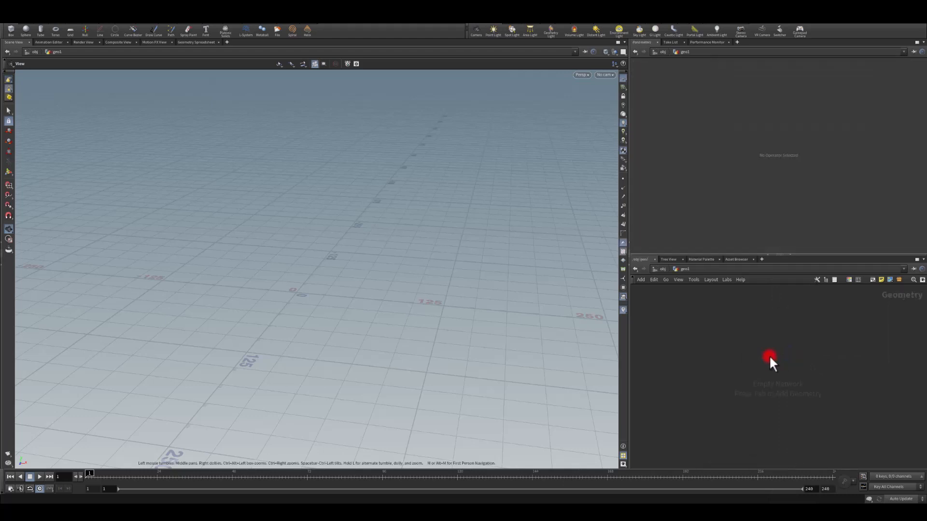
- Add a Sphere node and set its primitive type to Polygon
key(Tab)
text(sphe)
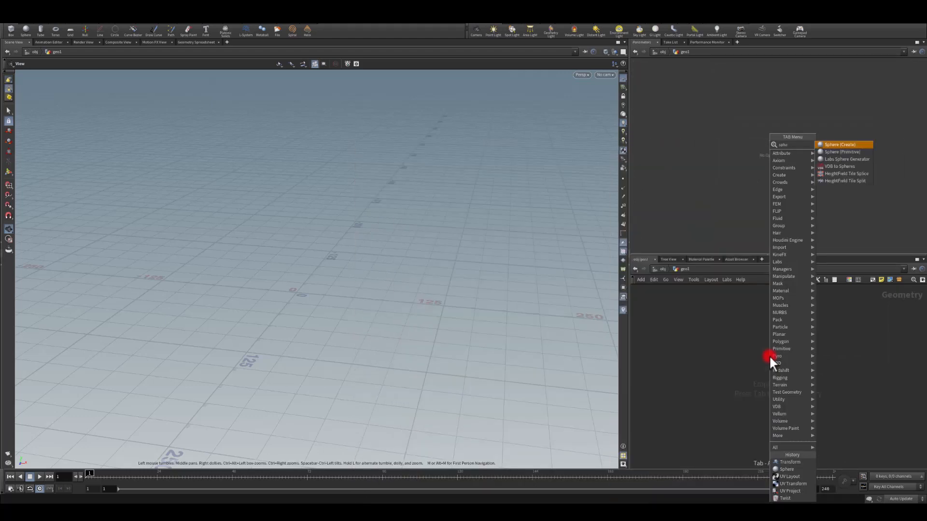
key(Return)
click(769, 357)
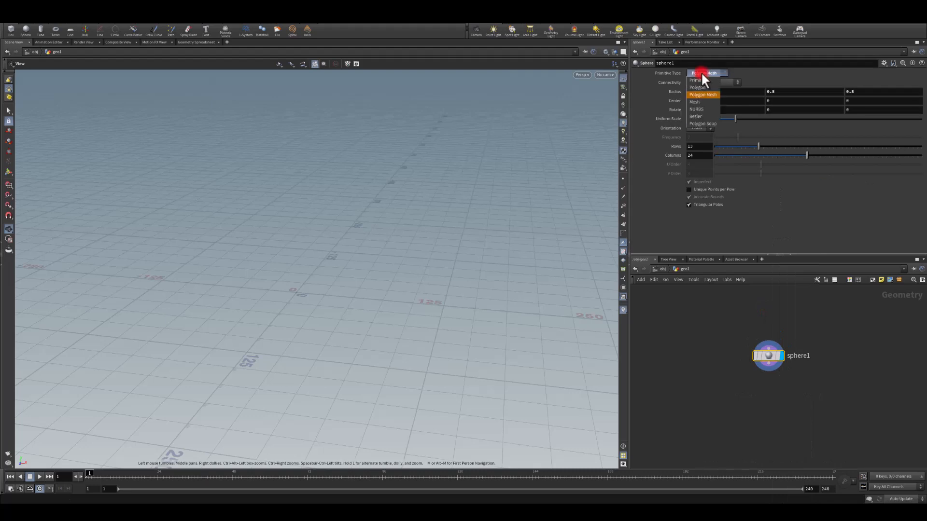
click(700, 88)
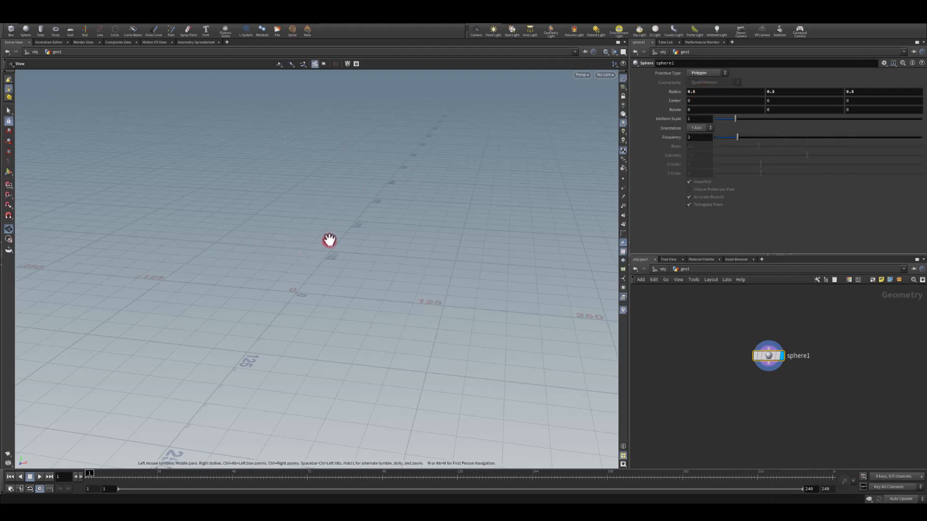
- Set the sphere's frequency to 10 for a denser mesh and place its node higher in the network
key(f)
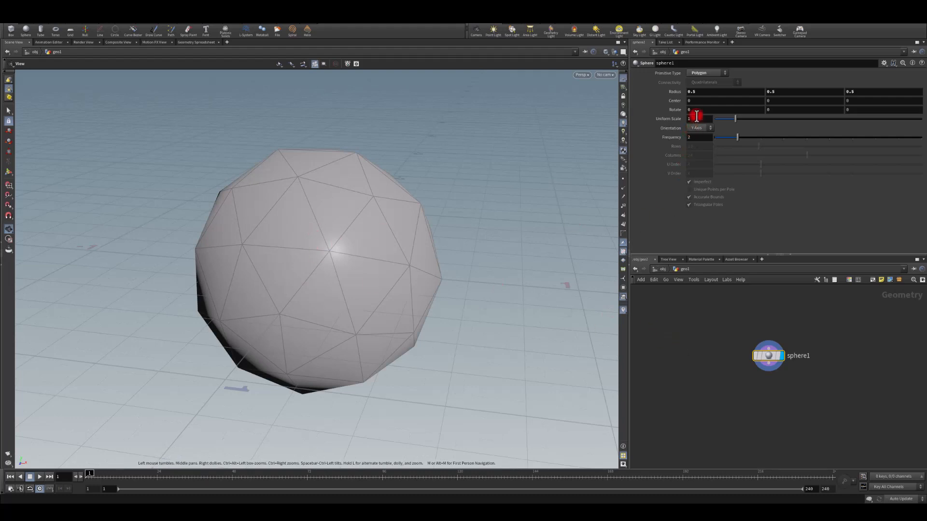
drag(746, 138, 923, 144)
drag(777, 347, 778, 310)
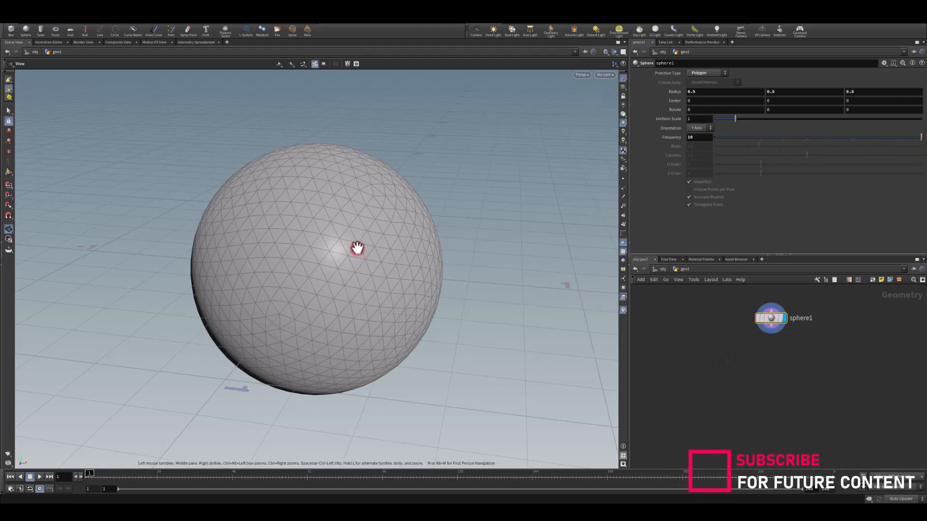
right_drag(295, 174, 282, 215)
drag(282, 215, 337, 270)
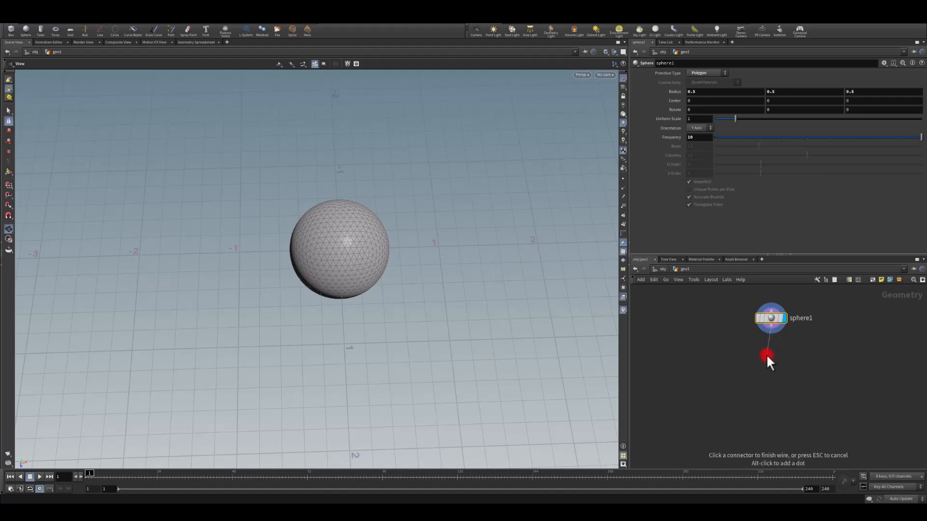
- Connect a Transform node after the sphere and make it the displayed node
key(Tab)
text(trans)
key(Return)
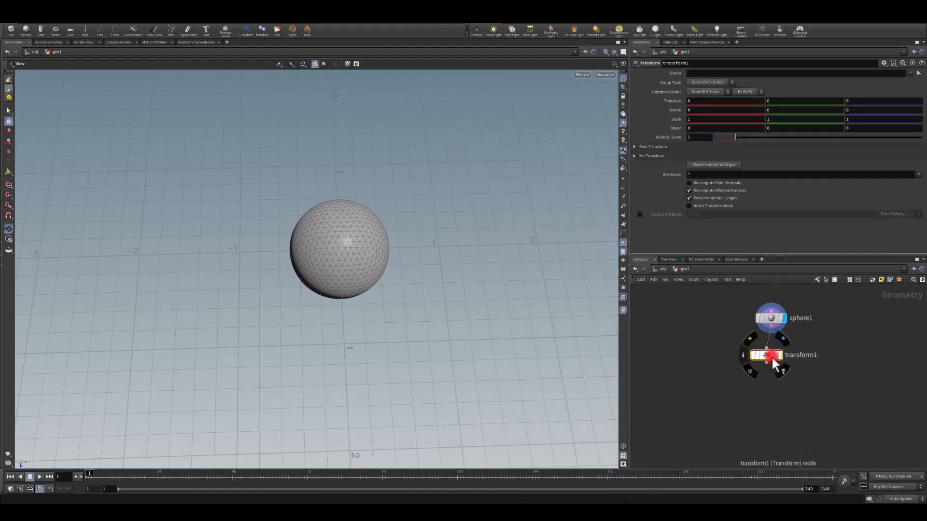
click(780, 346)
- Stretch the sphere along X by setting the Transform's X scale to 2.5
click(687, 124)
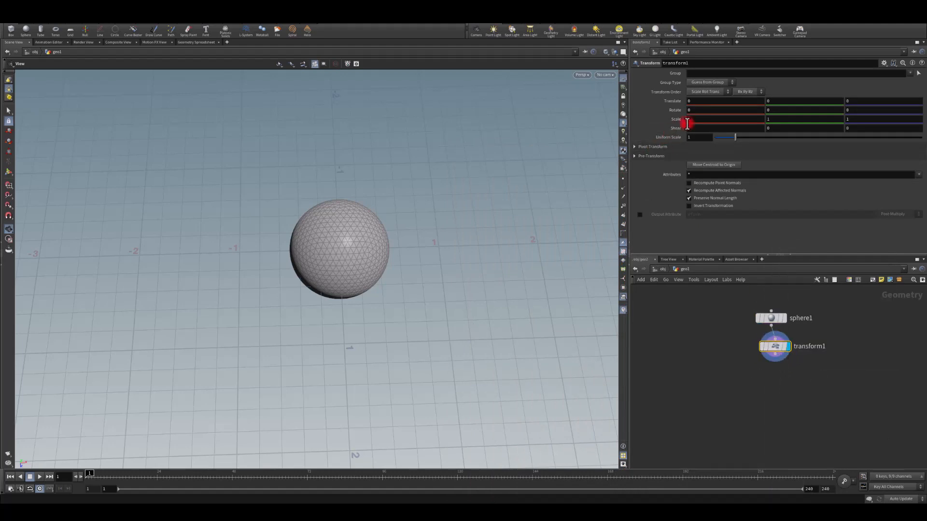
text(2.4)
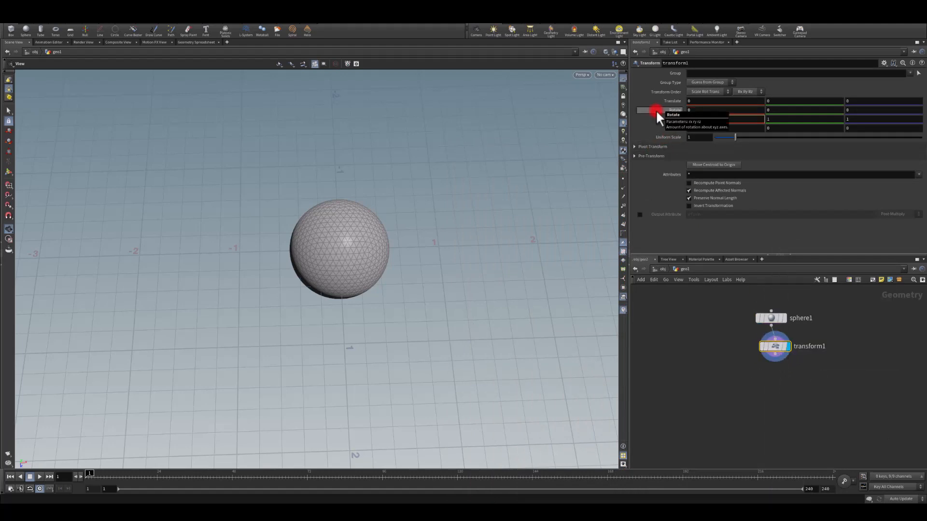
key(Return)
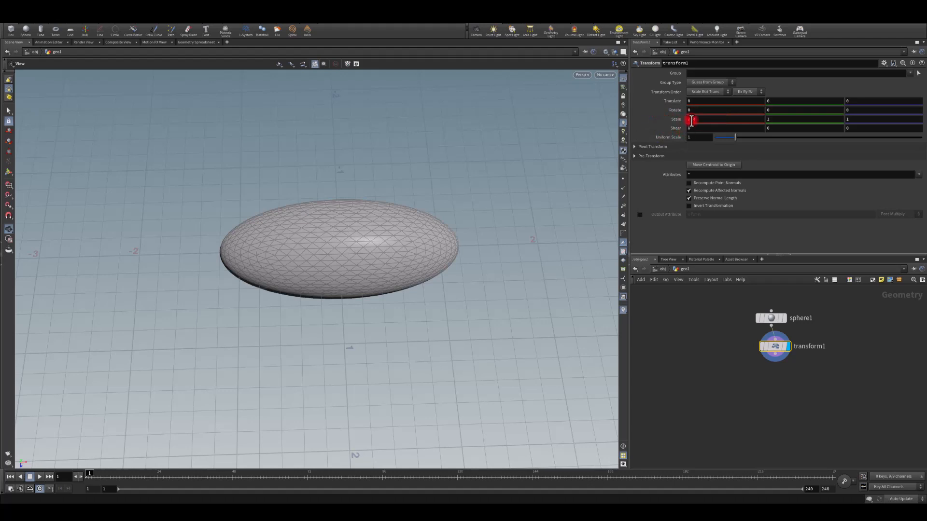
drag(696, 119, 625, 107)
text(2.5)
key(Return)
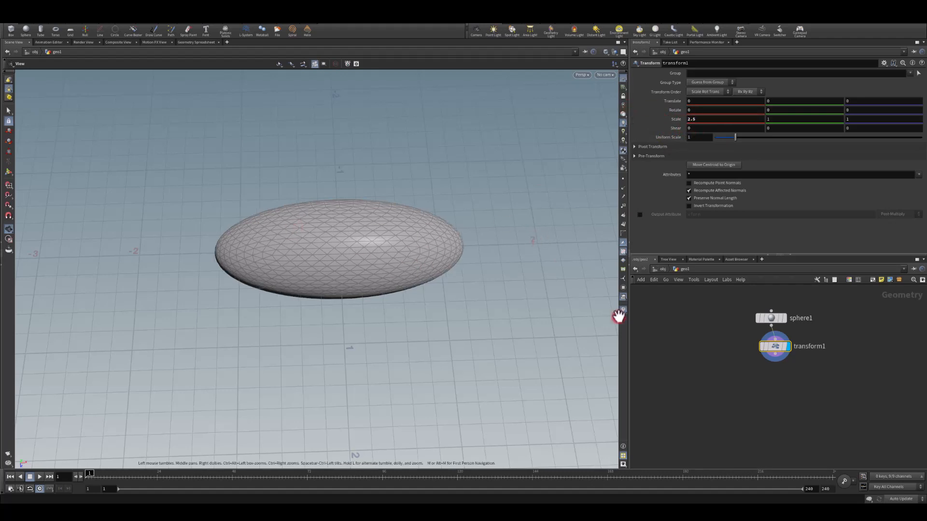
- Set the Sphere node's uniform scale to 1.5
click(757, 319)
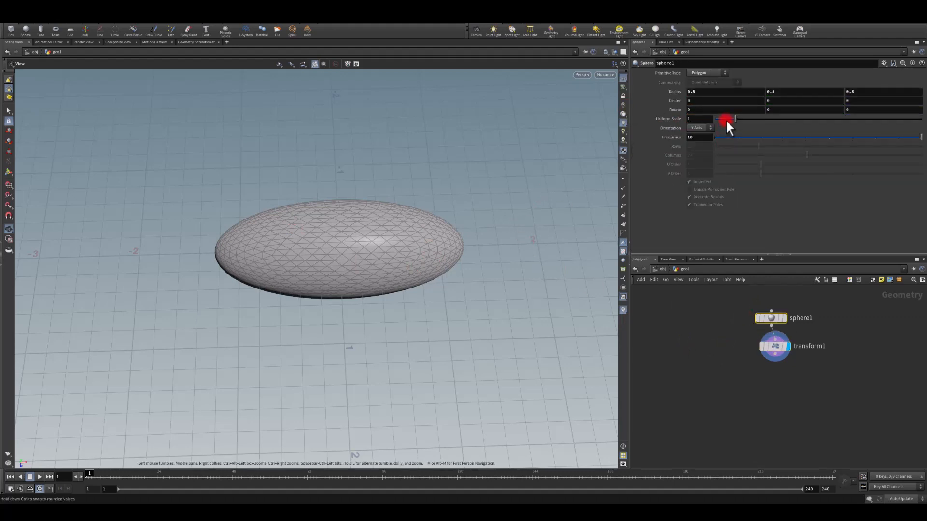
drag(736, 118, 746, 111)
text(1.5)
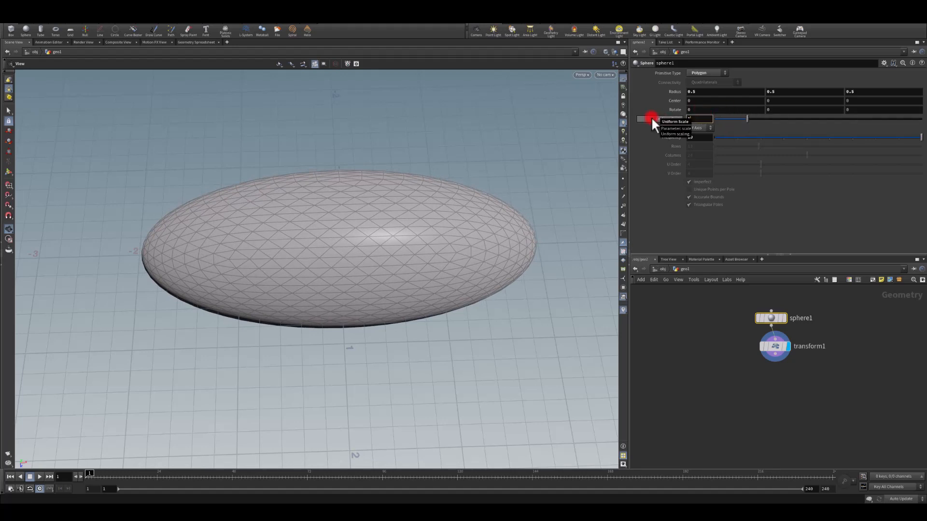
key(Return)
- Connect a Linear Taper node after the Transform and make it the displayed node
mouse_move(694, 351)
middle_down()
mouse_move(701, 324)
mouse_move(708, 346)
middle_up()
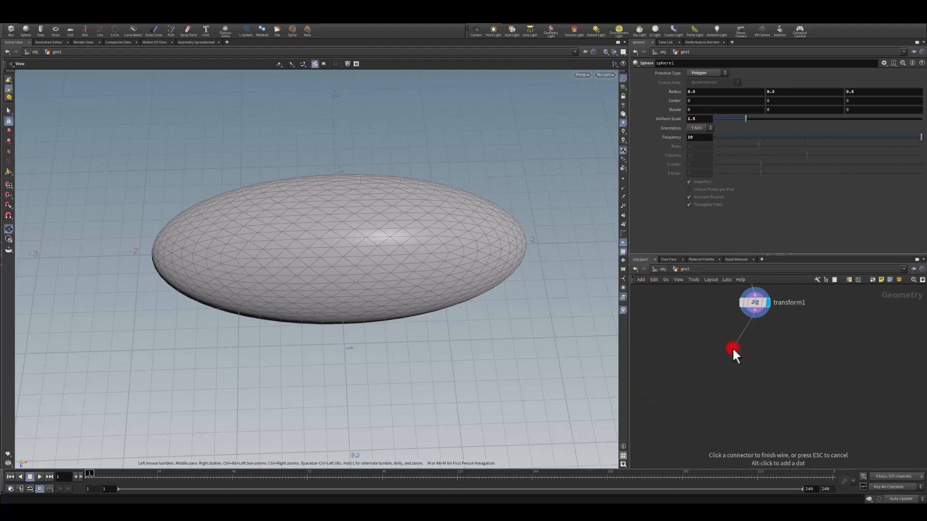
key(Tab)
text(taper)
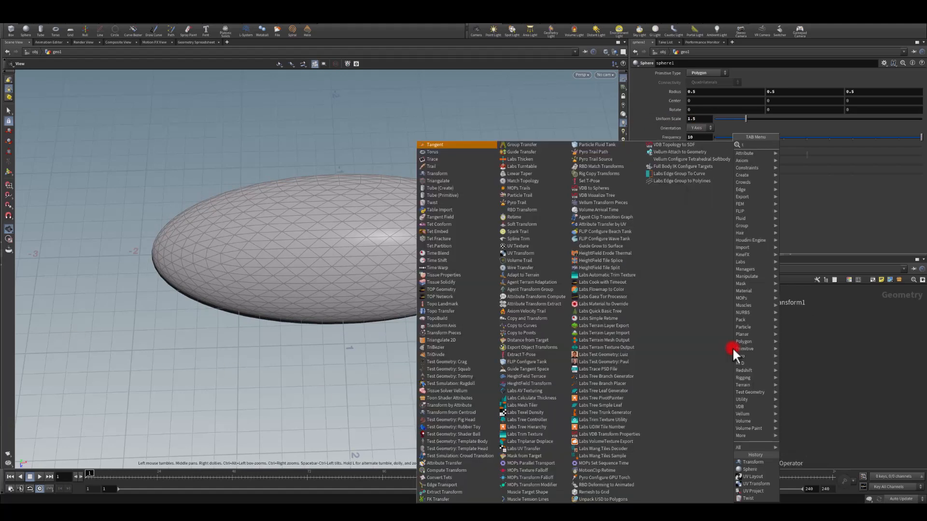
key(Return)
key(Return)
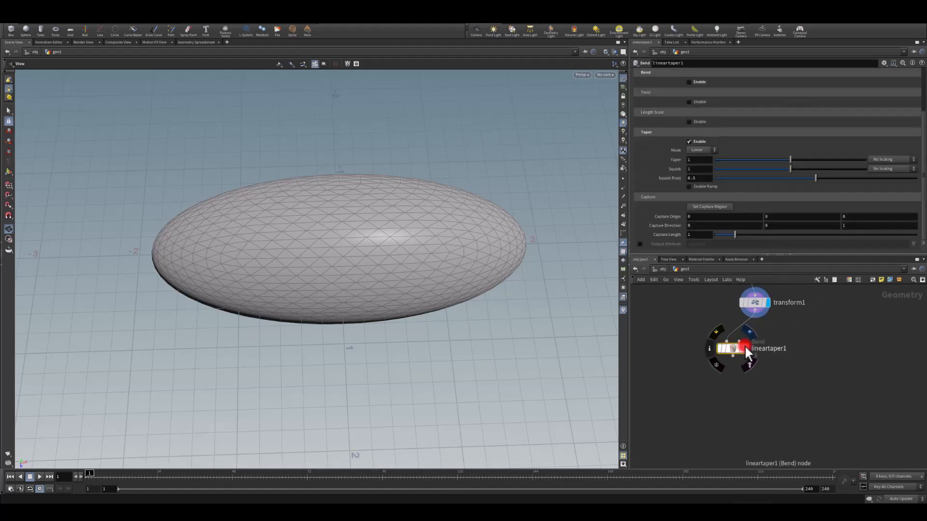
drag(732, 346, 753, 337)
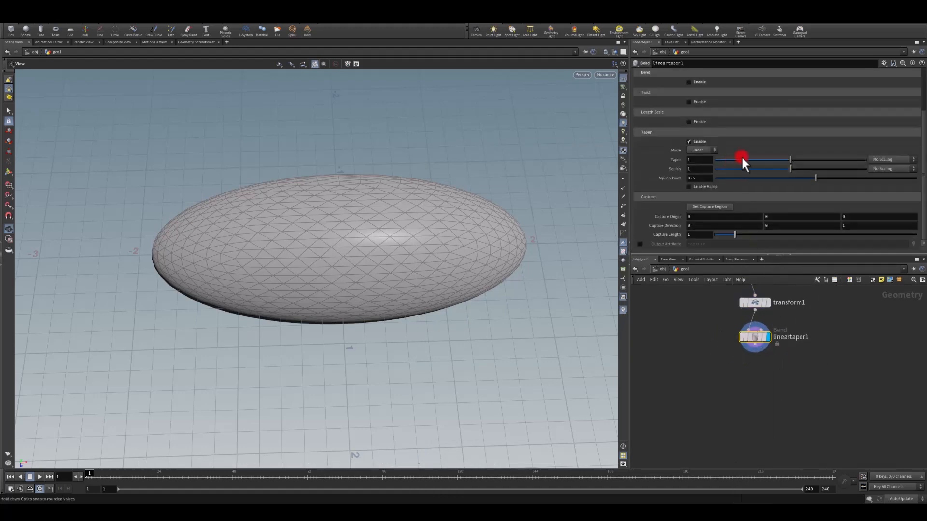
- Set the taper amount to about 1.49 and the capture direction to 1, 0, 0
drag(789, 158, 824, 161)
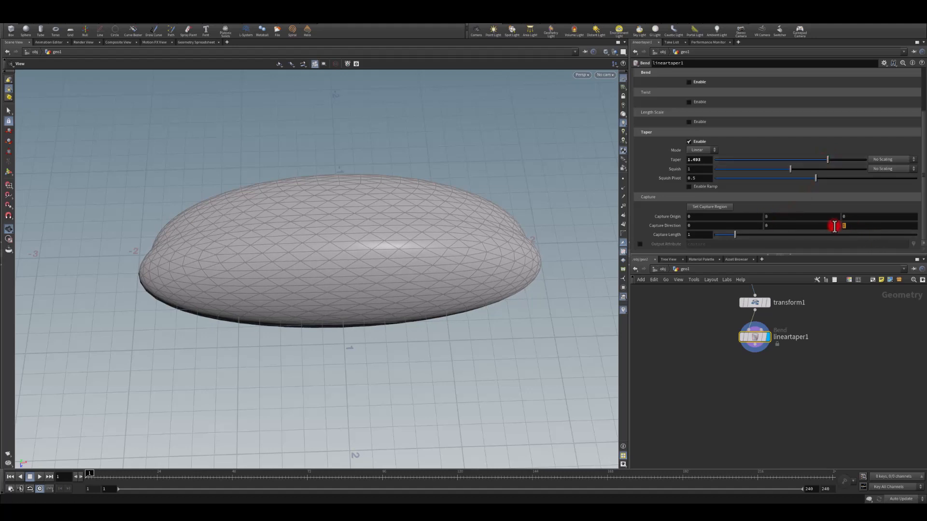
text(0)
key(Return)
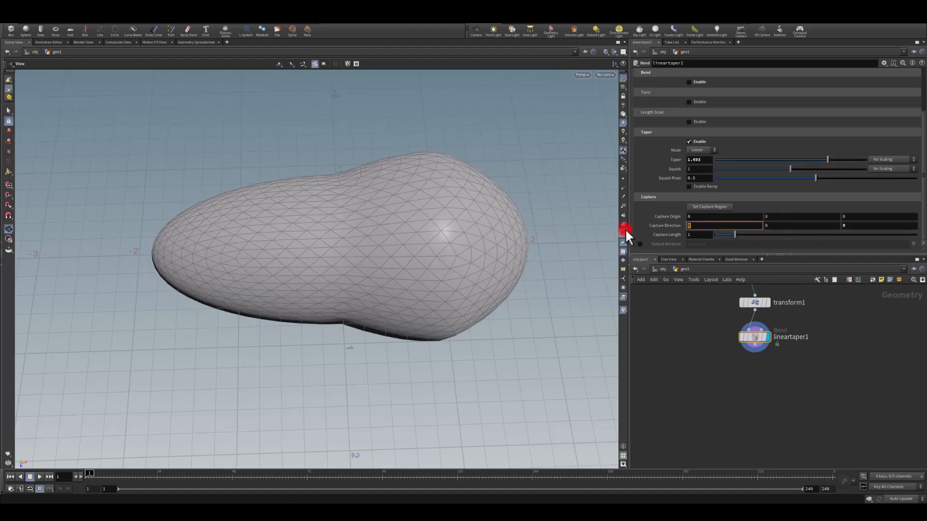
text(1)
key(Return)
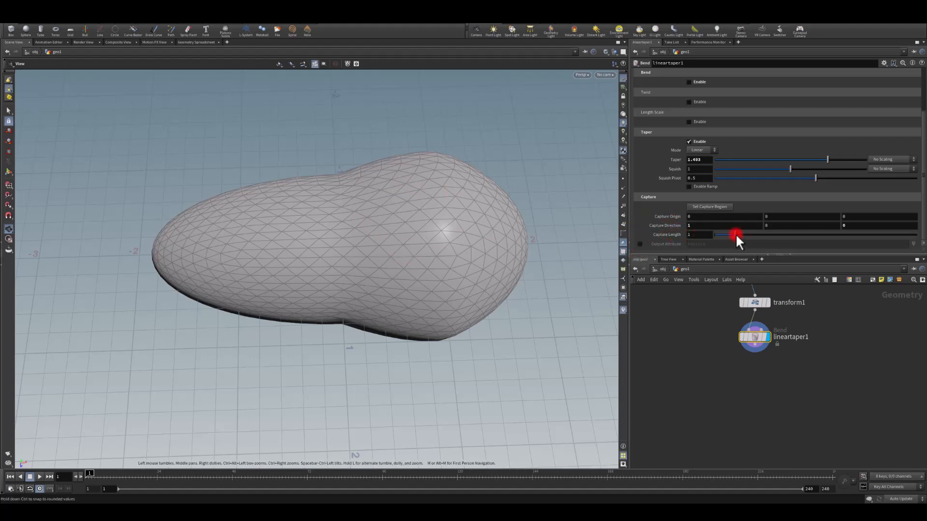
- Set the taper's capture origin X to -2 and its capture length to 4
mouse_move(734, 233)
mouse_down()
mouse_move(786, 238)
mouse_move(707, 236)
mouse_move(720, 235)
mouse_up()
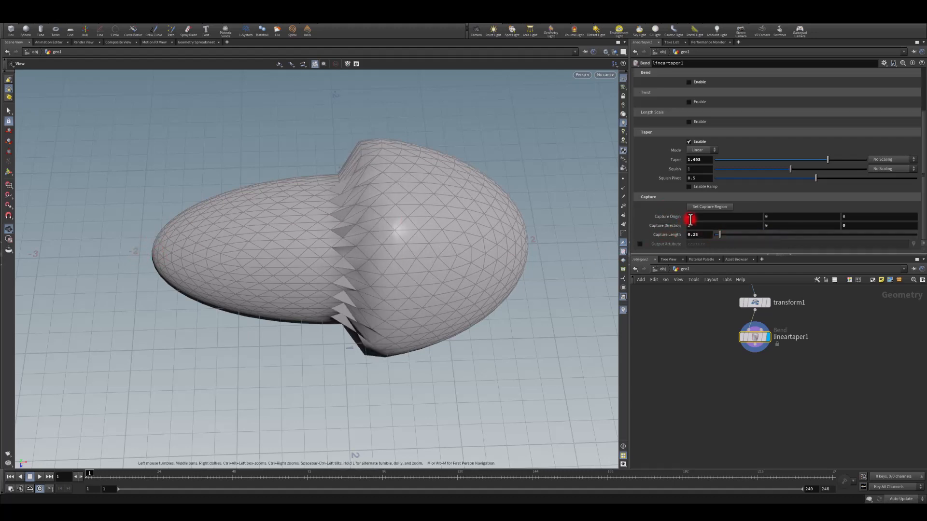
text(-2)
key(Return)
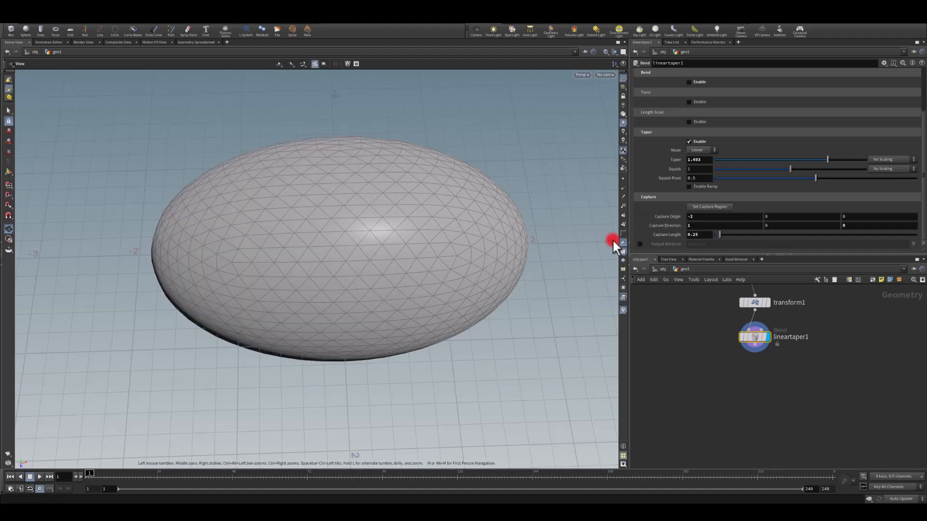
mouse_move(722, 238)
mouse_down()
mouse_move(794, 236)
mouse_move(728, 233)
mouse_up()
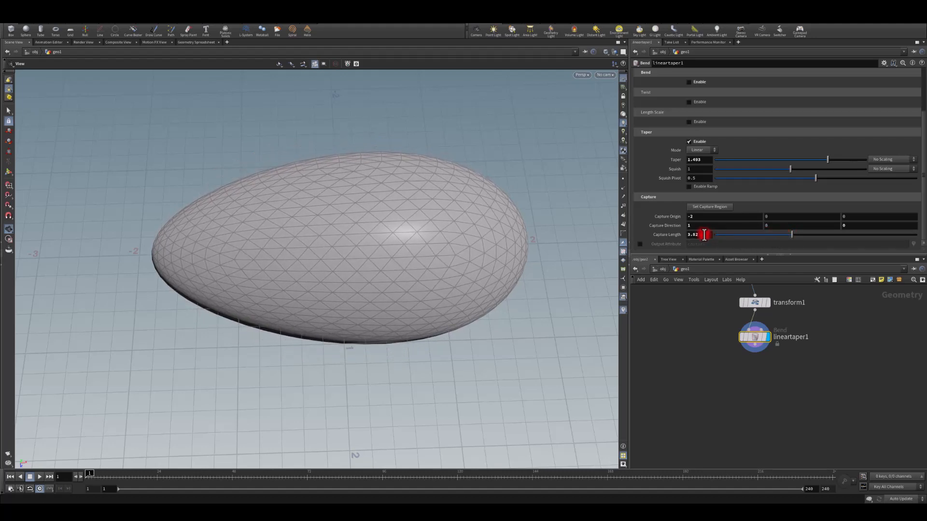
text(4)
key(Return)
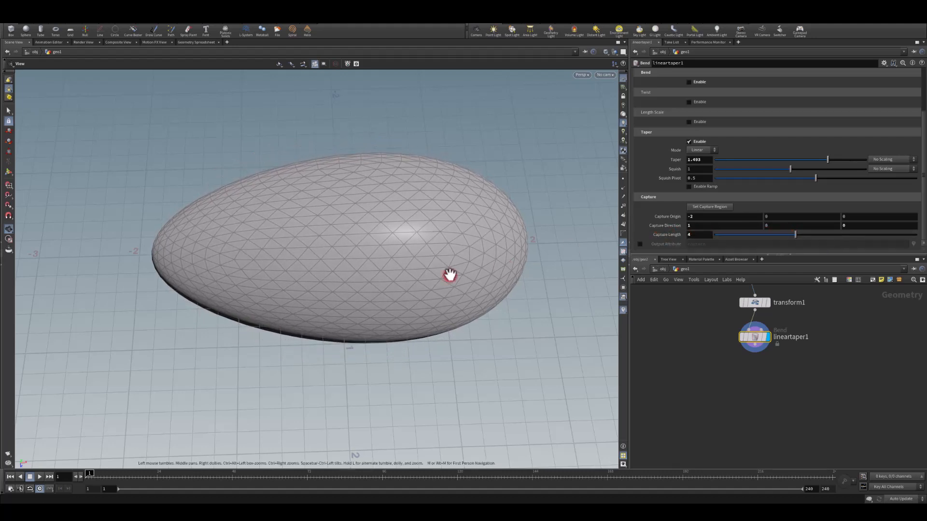
- Connect a UV Project node after the Linear Taper and make it the displayed node
drag(333, 354, 583, 331)
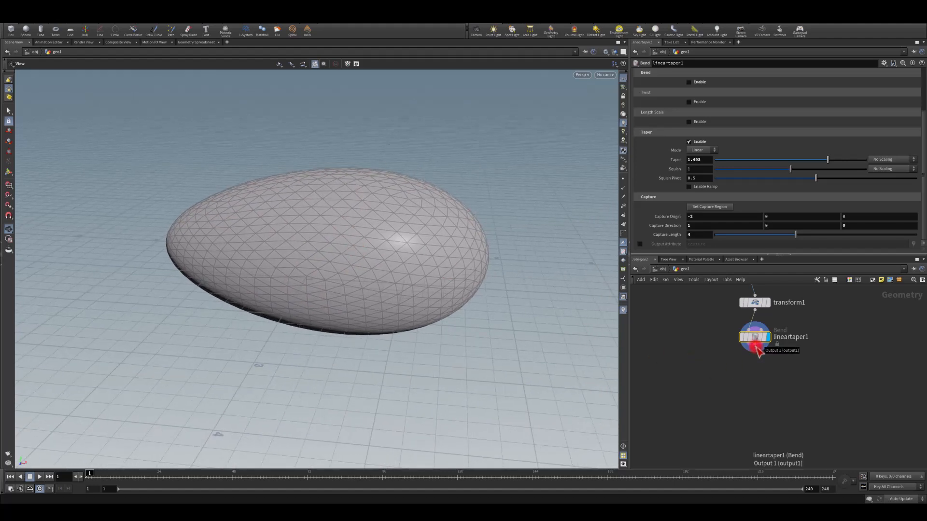
drag(756, 347, 750, 392)
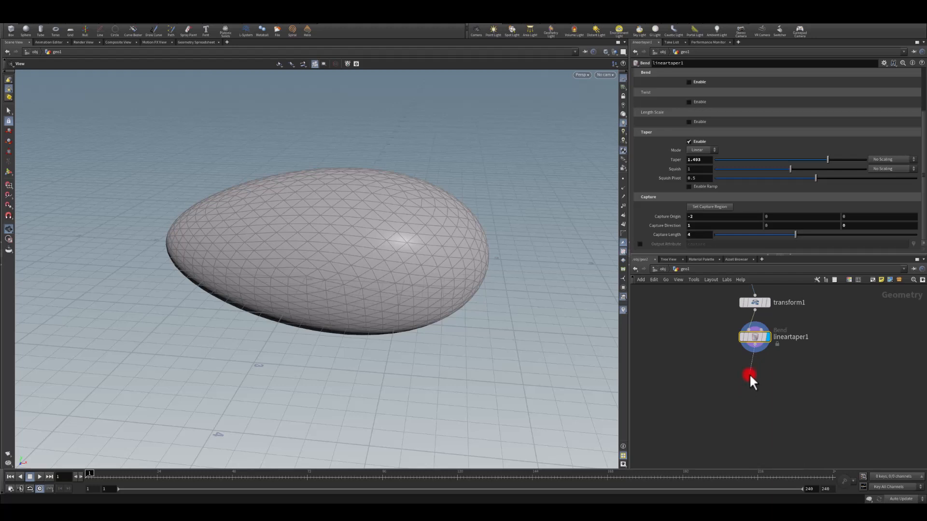
key(Tab)
text(uv)
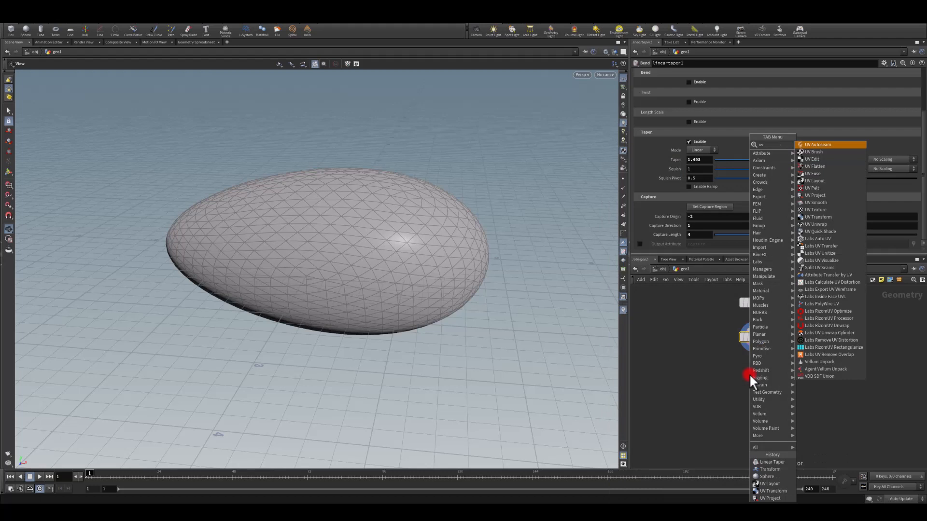
text(pro)
key(Return)
click(749, 373)
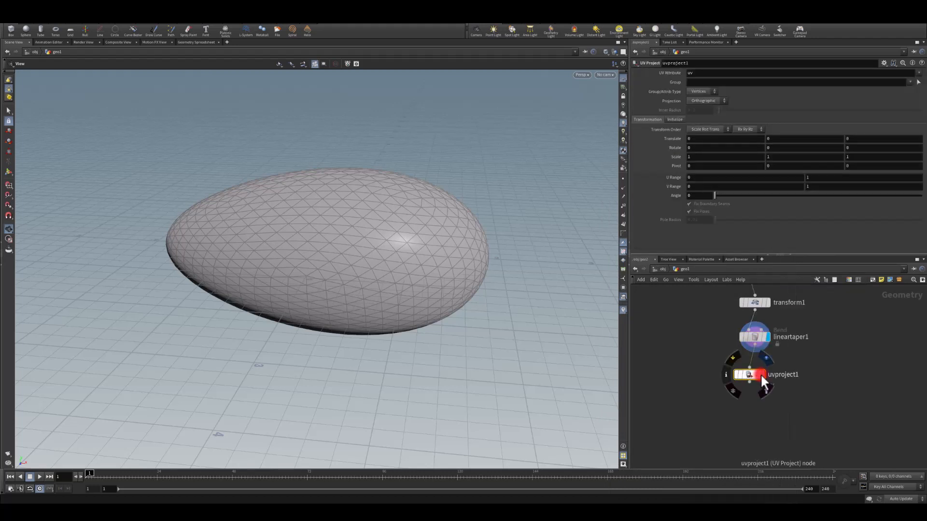
- Set the UV Project node's UV attribute to uv2
click(719, 90)
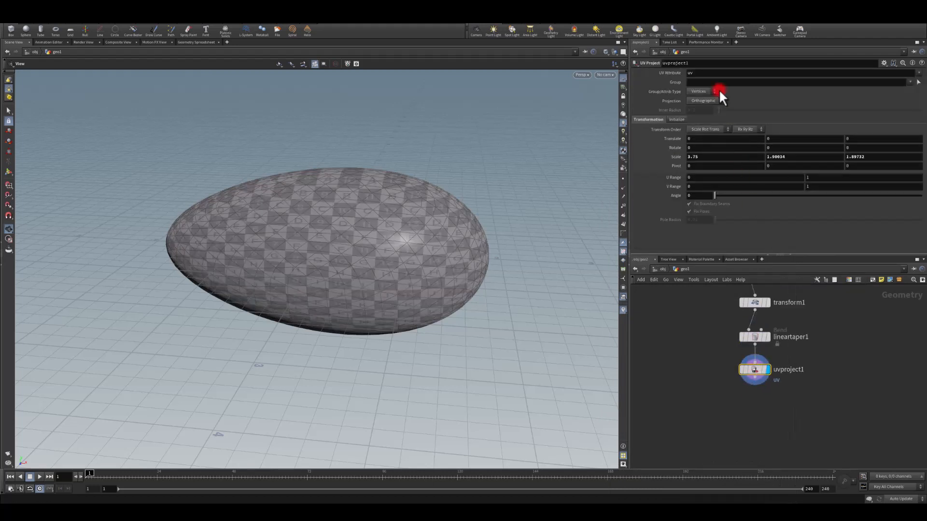
click(701, 73)
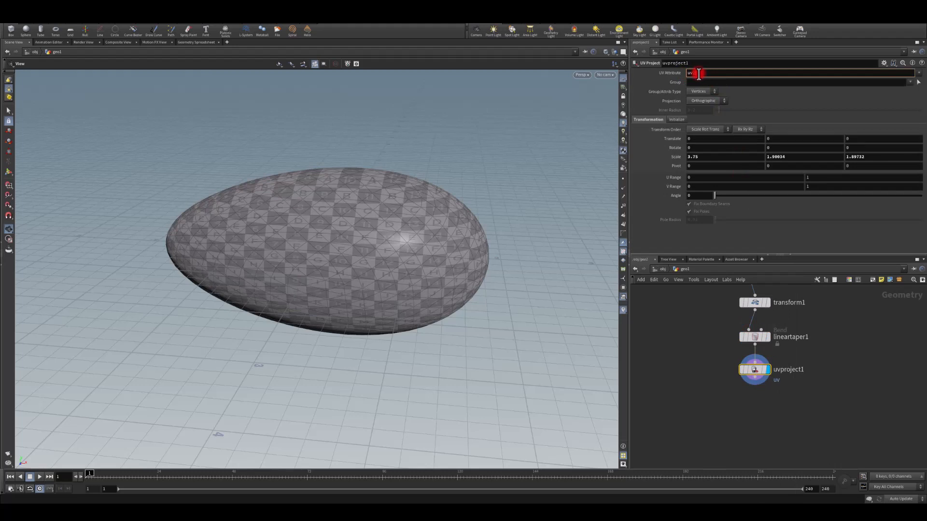
text(2)
key(Return)
- Show the mesh in the UV viewport and set the uv2 projection to Polar
click(581, 75)
mouse_move(584, 90)
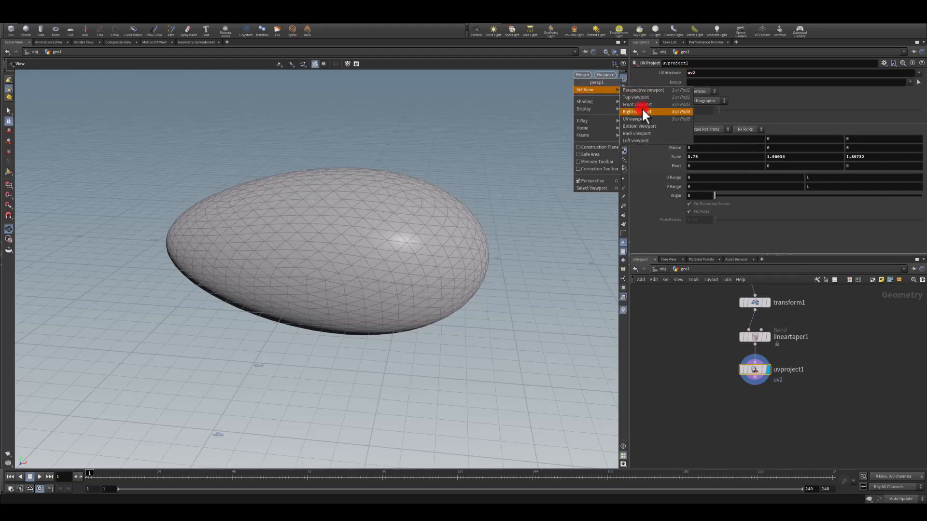
click(633, 119)
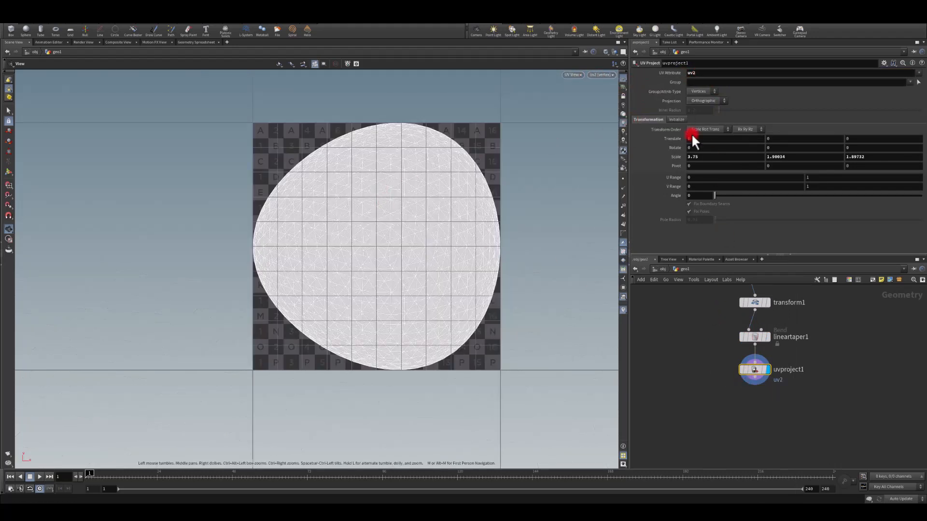
click(699, 115)
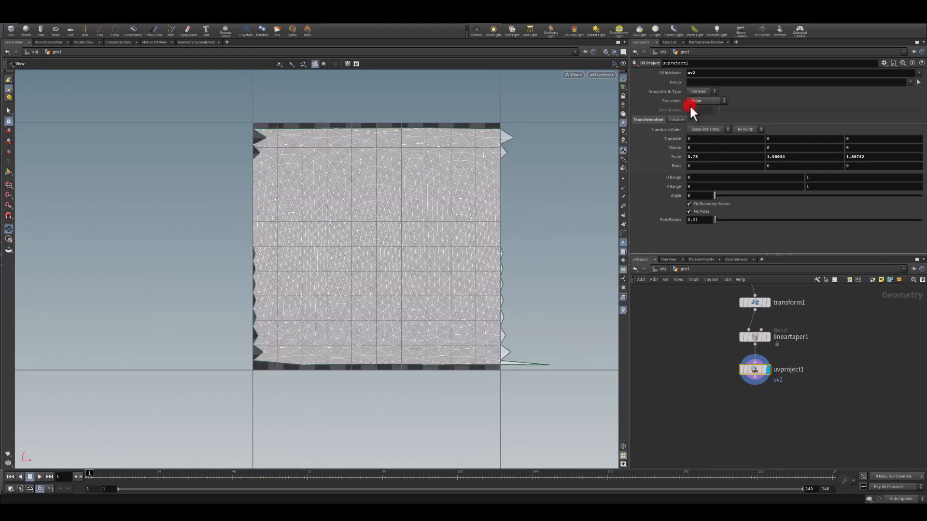
click(675, 120)
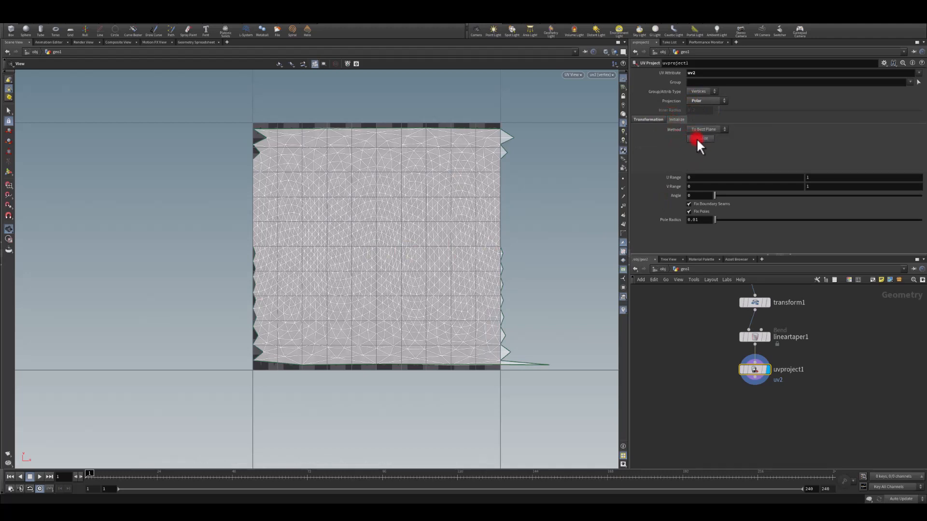
click(698, 129)
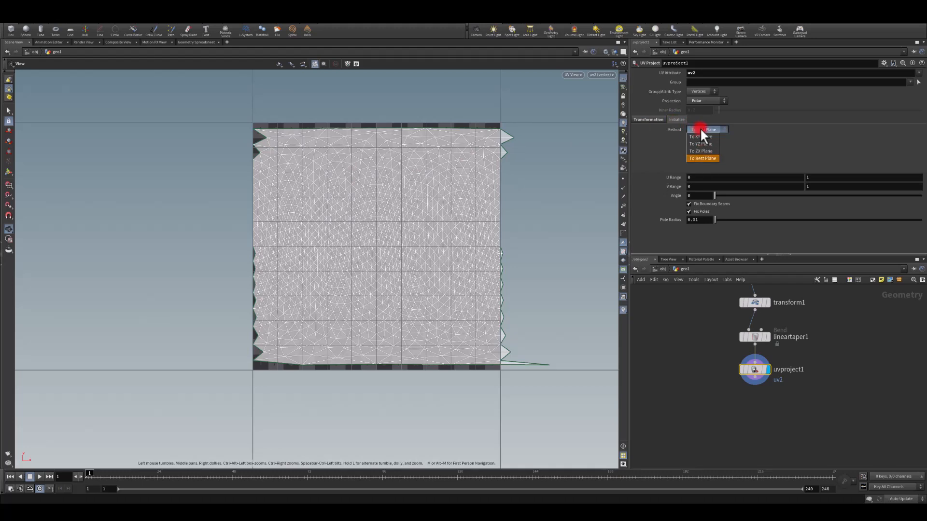
click(697, 130)
click(699, 126)
click(696, 138)
mouse_move(715, 194)
mouse_down()
mouse_move(724, 201)
mouse_move(697, 189)
mouse_up()
click(646, 121)
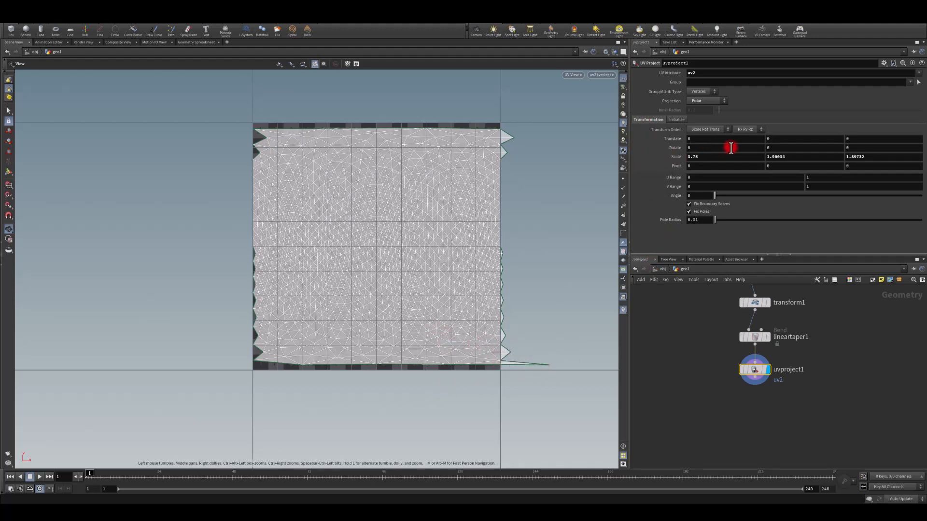
- Rotate the polar UV projection to 2.2 in X and 175.9 in Y
middle_drag(772, 147, 837, 139)
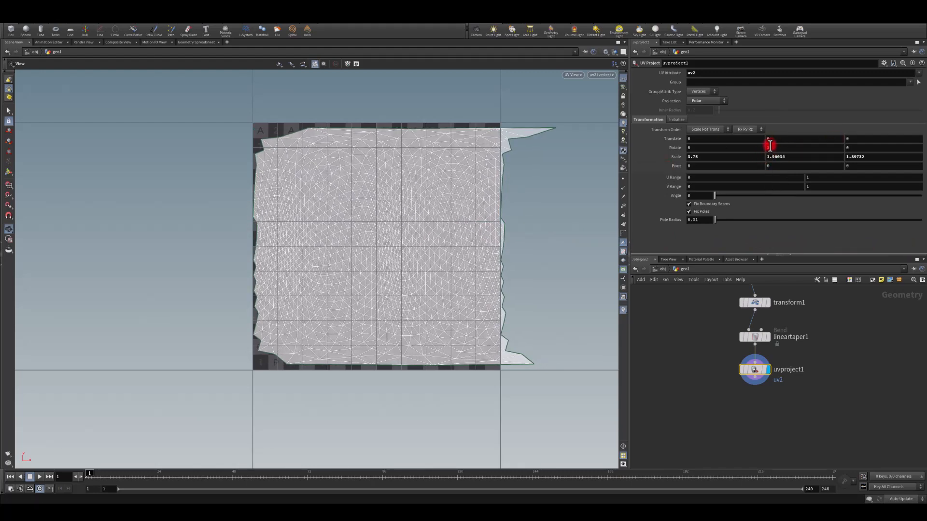
middle_drag(769, 146, 621, 173)
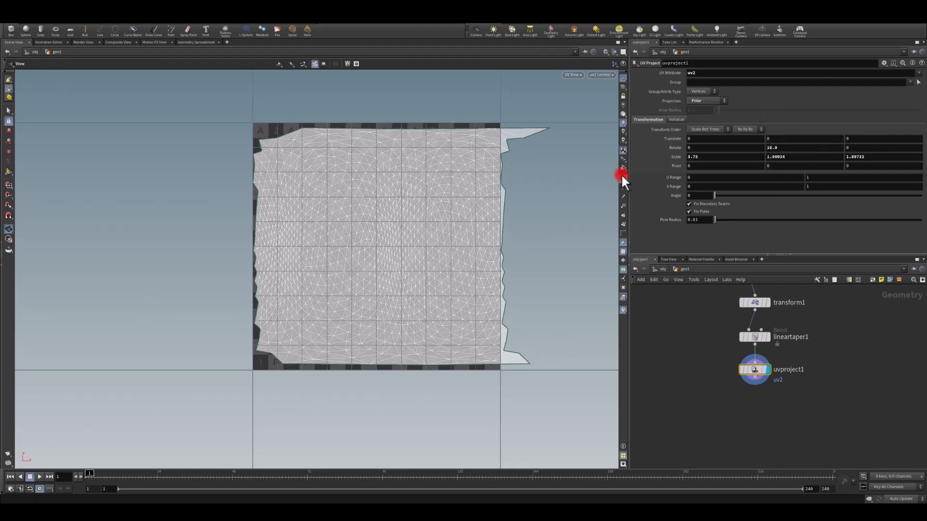
mouse_move(770, 146)
middle_down()
mouse_move(786, 145)
mouse_move(773, 129)
middle_up()
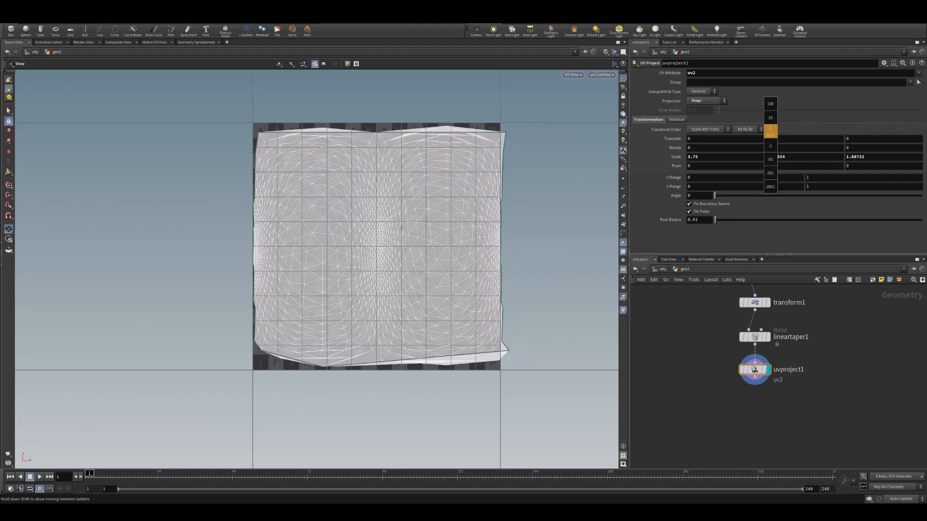
middle_drag(773, 129, 766, 145)
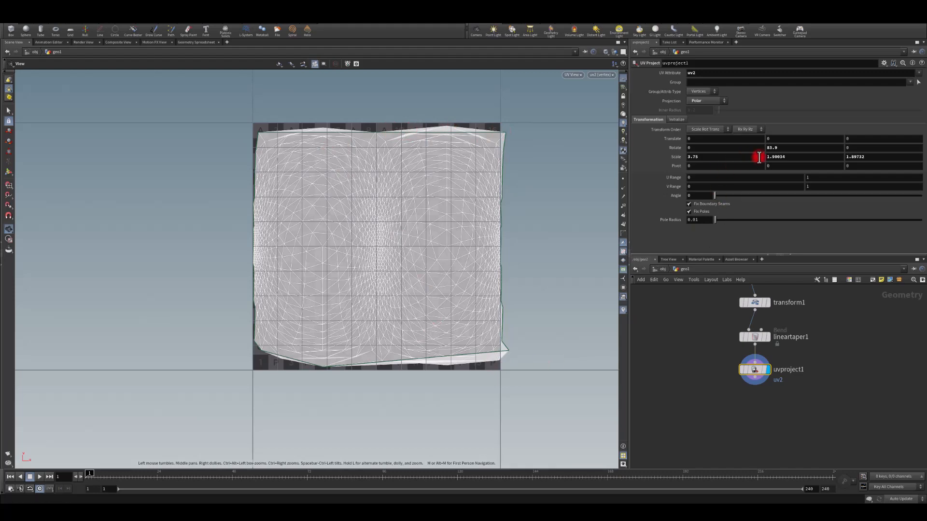
middle_drag(769, 147, 841, 135)
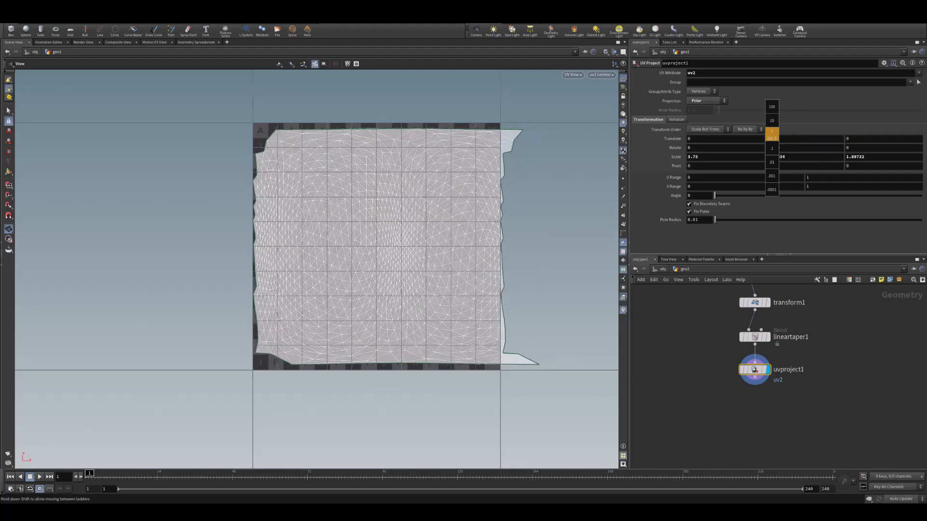
middle_drag(805, 136, 839, 136)
middle_drag(736, 146, 848, 144)
key(ctrl+z)
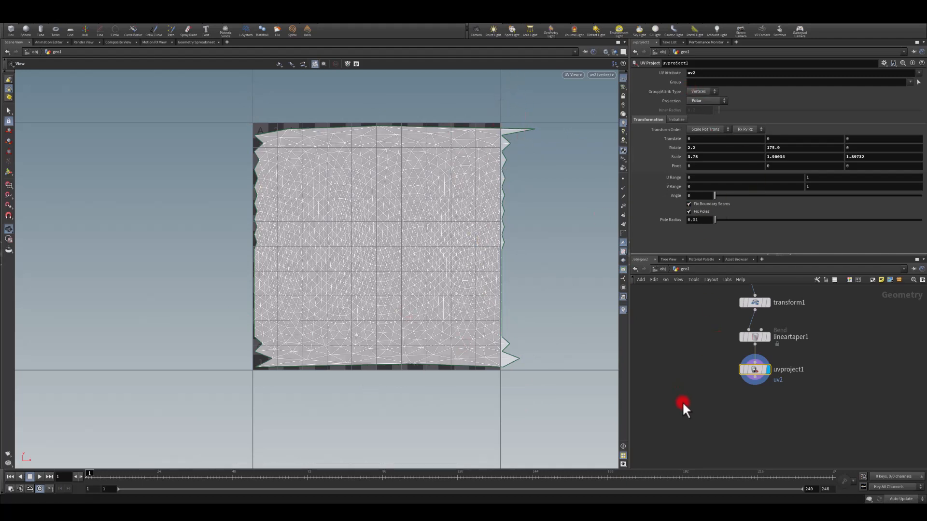
- Connect a second UV Project node below uvproject1 and make it the displayed node, keeping its orthographic projection on uv
middle_drag(735, 409, 727, 378)
click(747, 346)
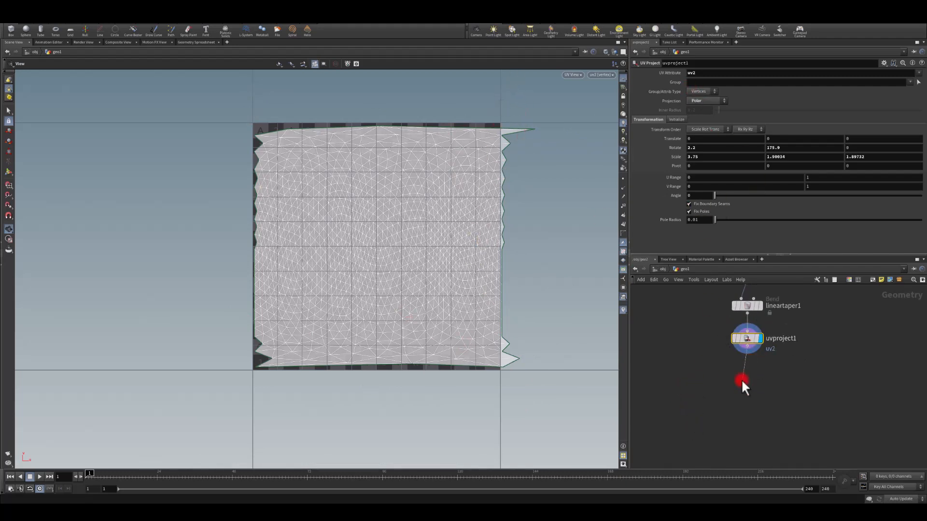
click(740, 378)
text(uv)
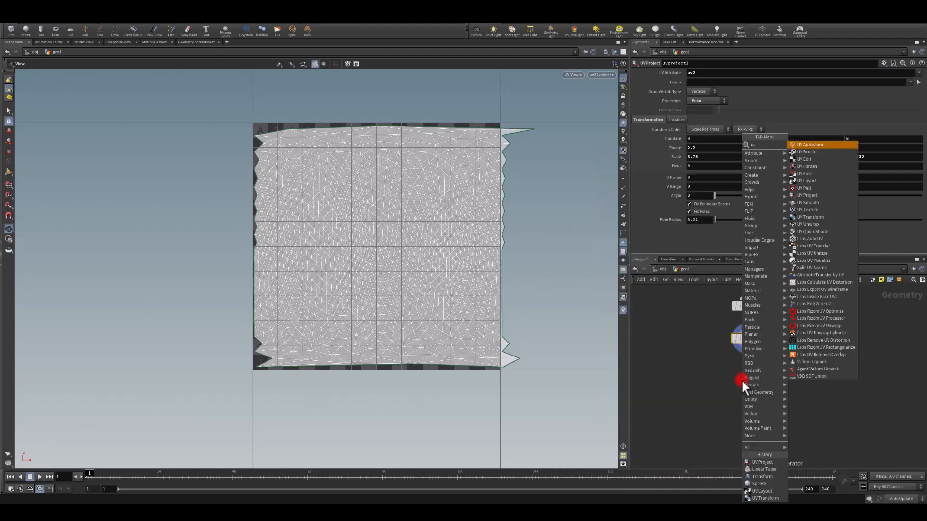
text(pro)
key(Return)
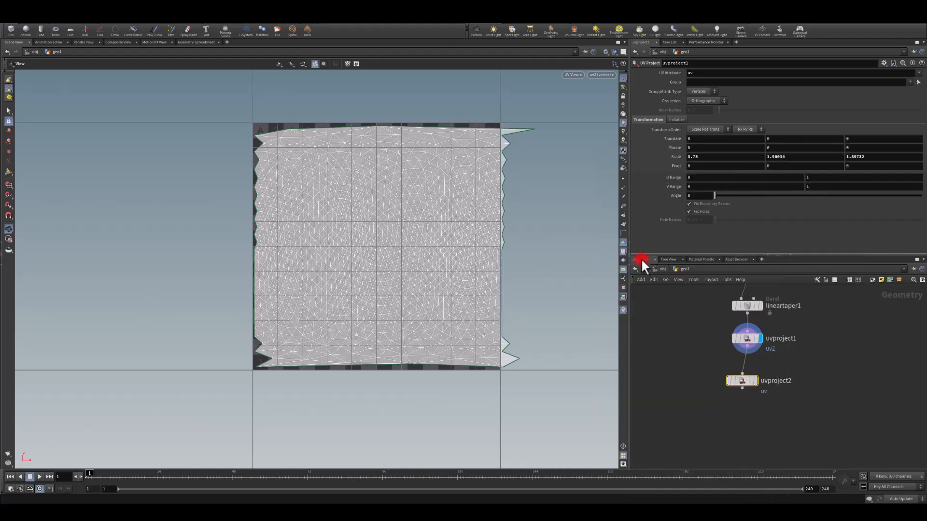
click(756, 380)
drag(743, 380, 752, 366)
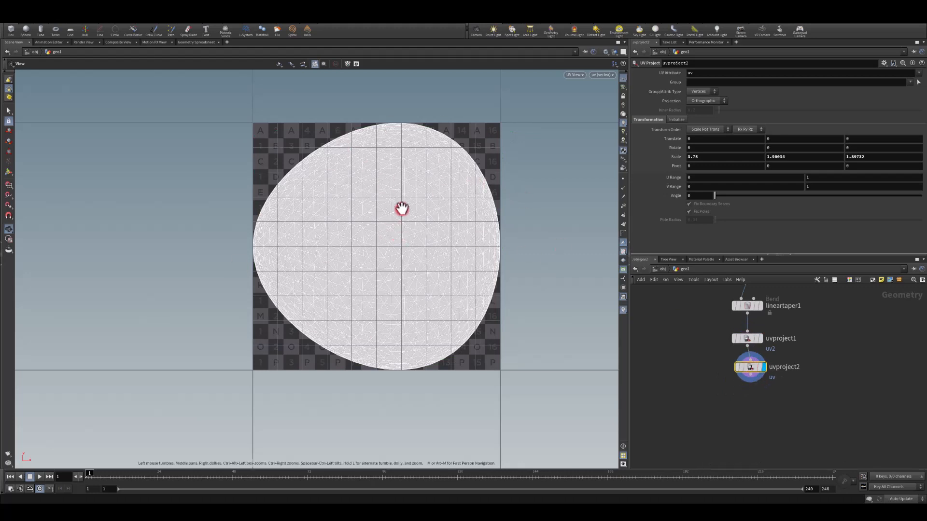
- Switch the viewport back to perspective to view the checkered egg mesh
click(577, 73)
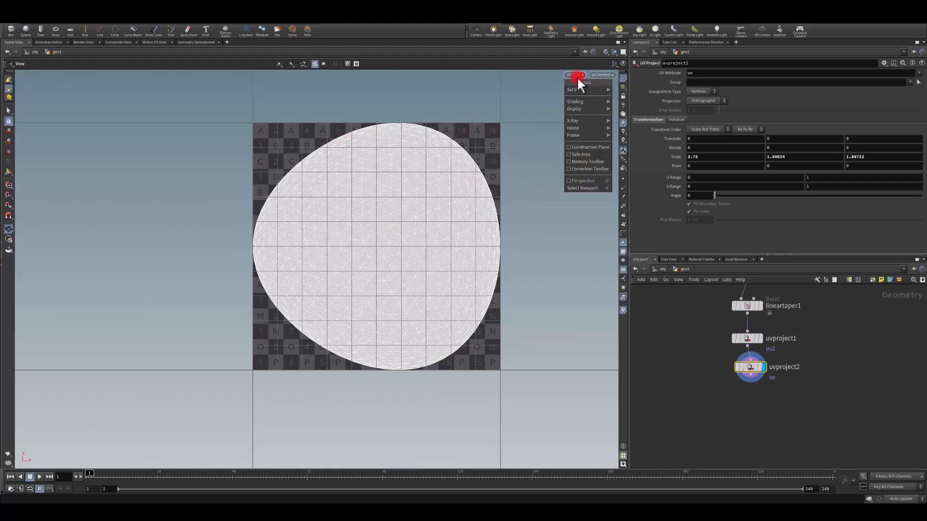
mouse_move(578, 90)
click(635, 88)
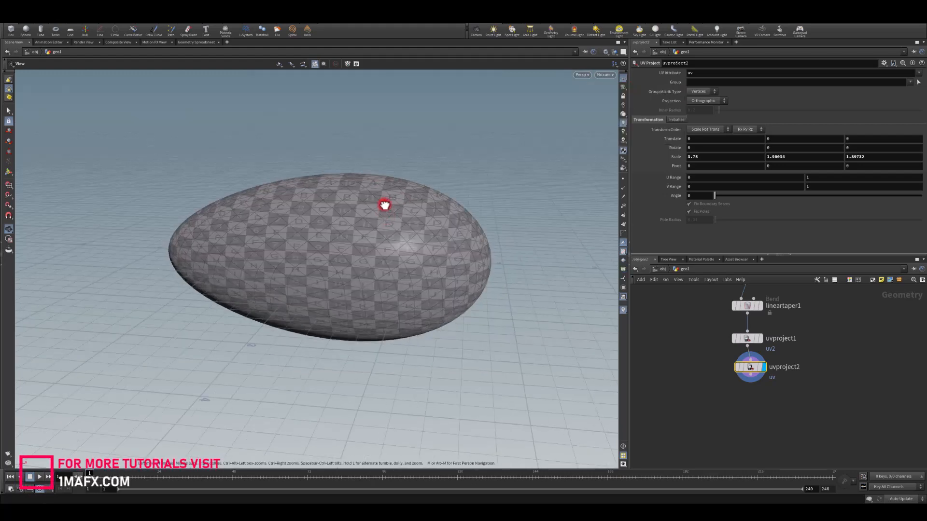
mouse_move(384, 205)
mouse_down()
mouse_move(366, 111)
mouse_move(327, 153)
mouse_move(309, 201)
mouse_move(454, 194)
mouse_move(486, 161)
mouse_move(459, 207)
mouse_move(387, 193)
mouse_move(378, 202)
mouse_up()
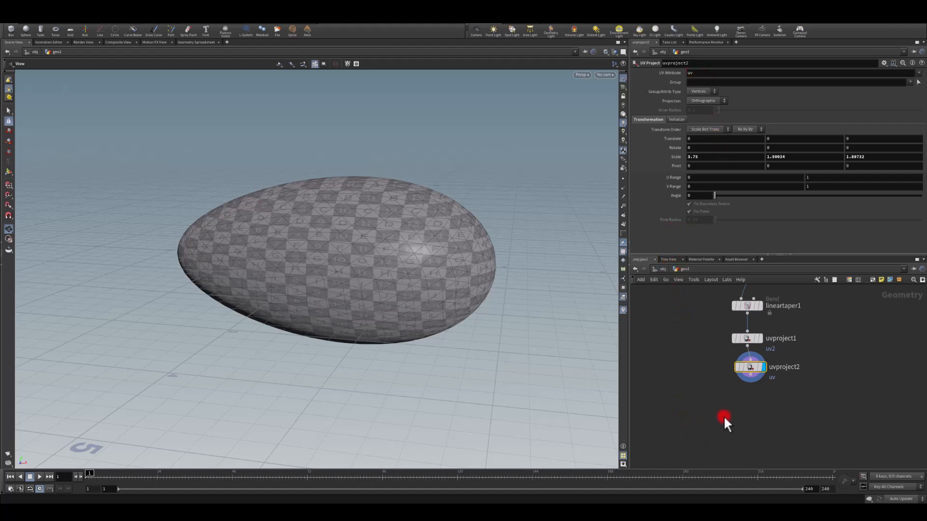
- Connect a Labs Color Gradient node after uvproject2 and make it the displayed node
middle_drag(723, 416, 715, 366)
click(728, 354)
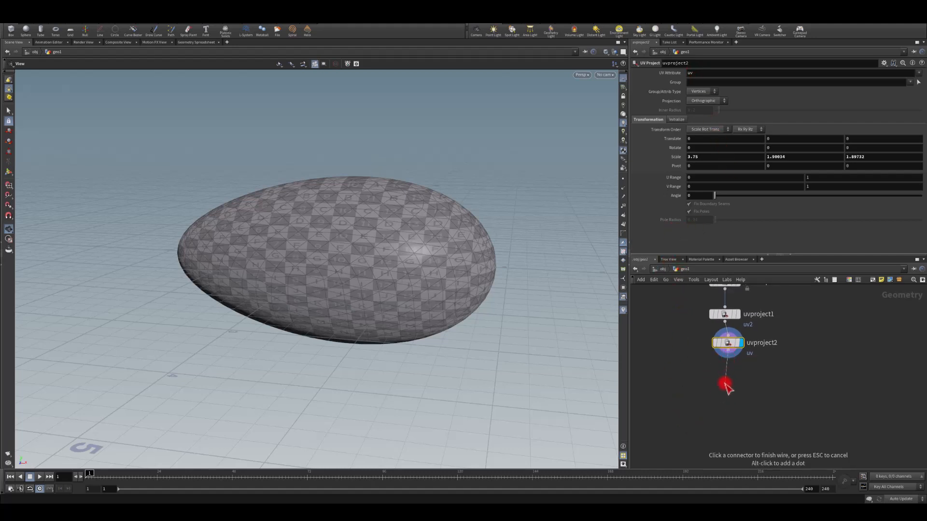
click(725, 386)
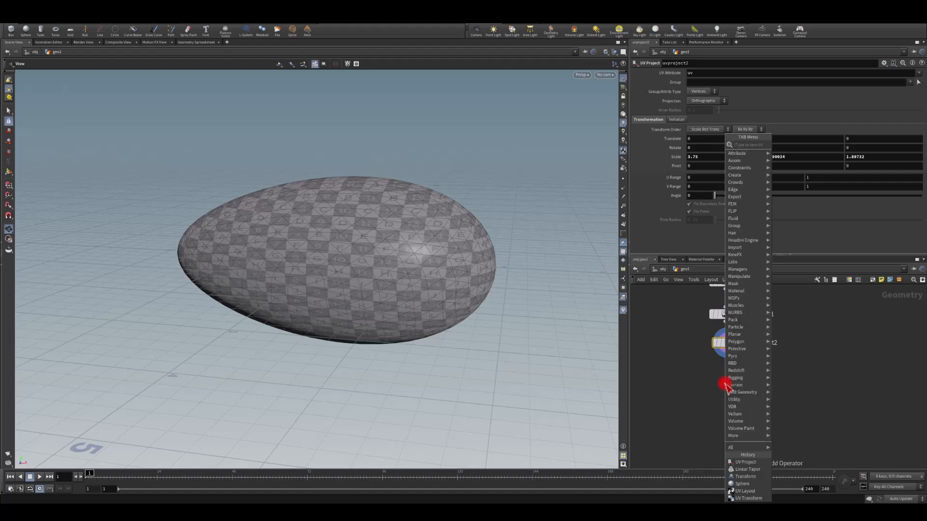
text(color gra)
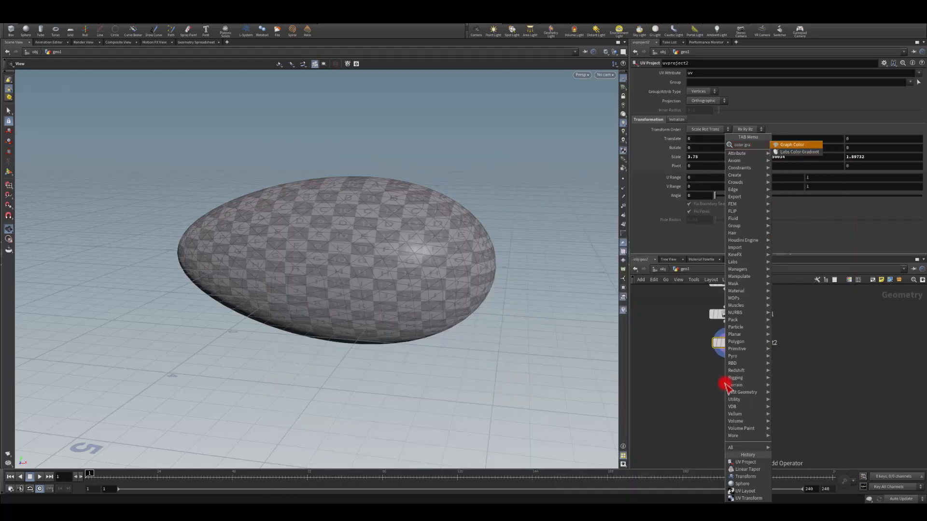
key(Down)
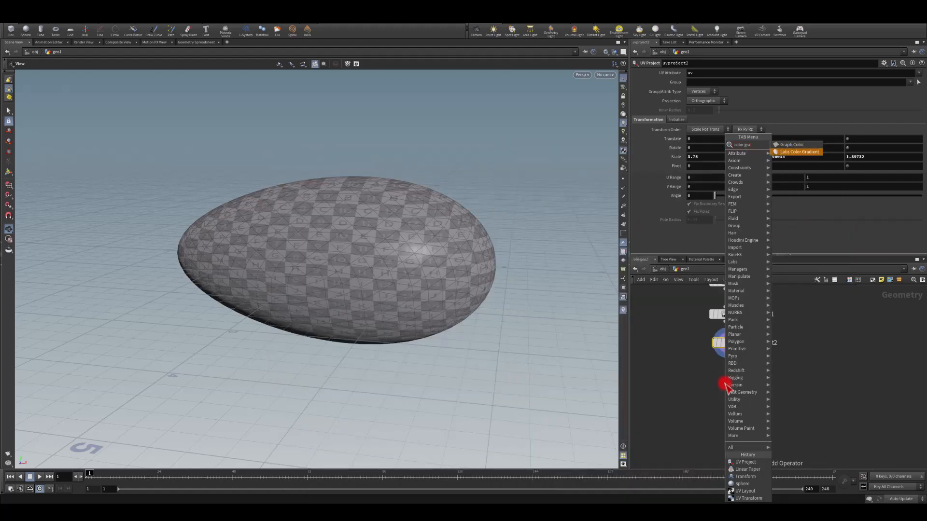
click(798, 154)
click(739, 382)
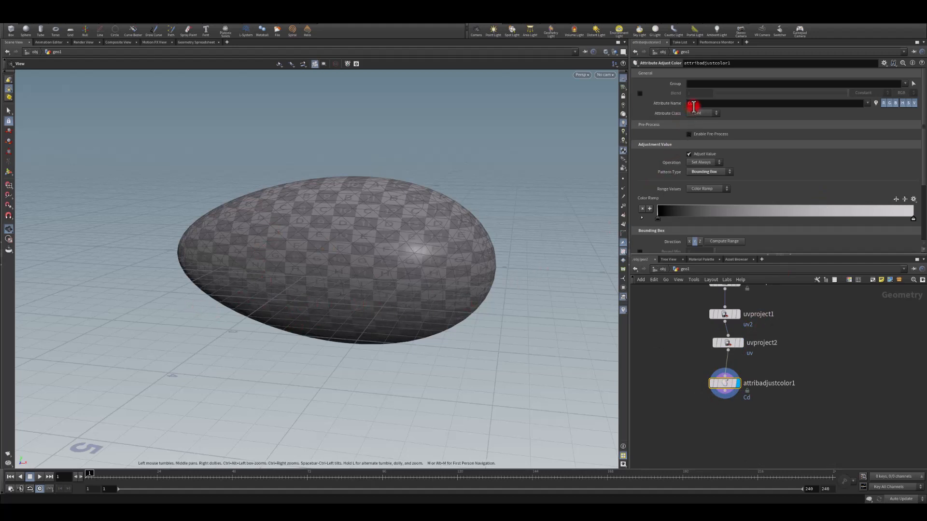
- Set the color gradient's bounding box direction to X and reverse its color ramp so it runs from white to black
scroll(730, 197, down, 3)
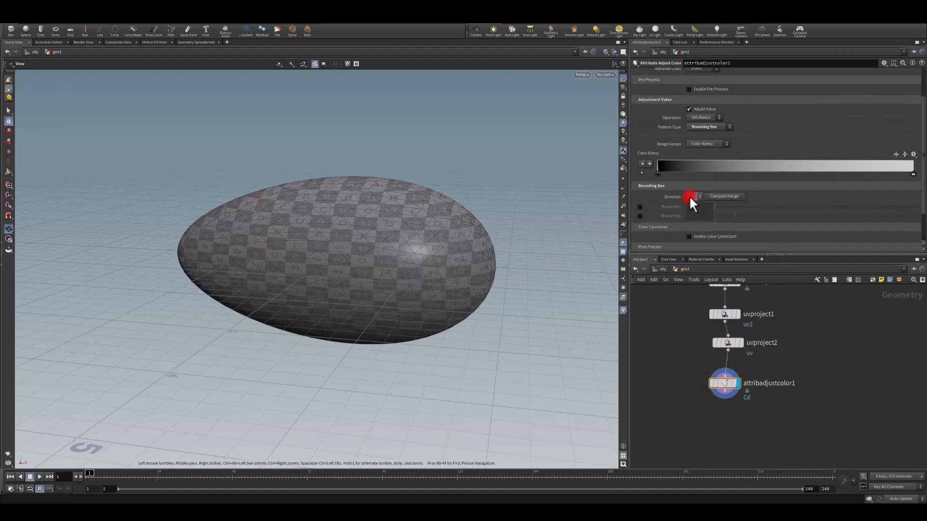
click(688, 195)
drag(400, 227, 318, 237)
click(893, 155)
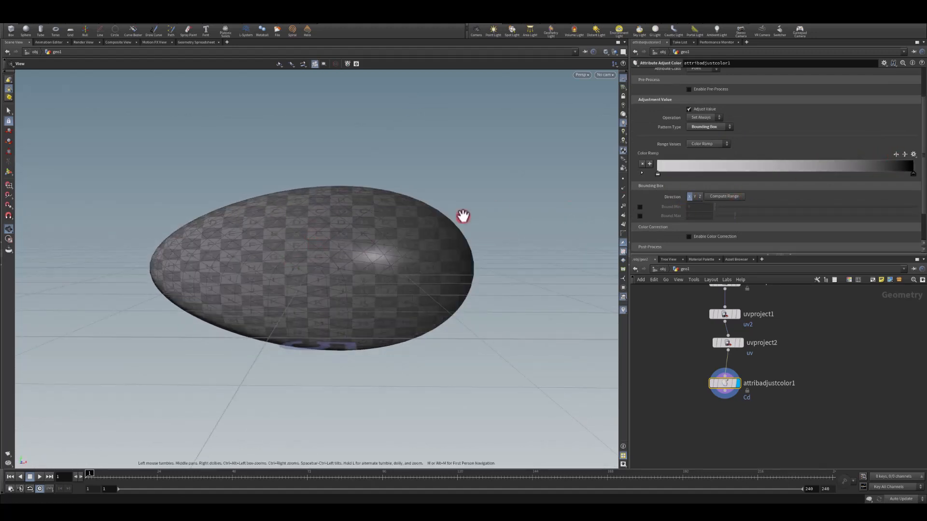
drag(463, 212, 441, 331)
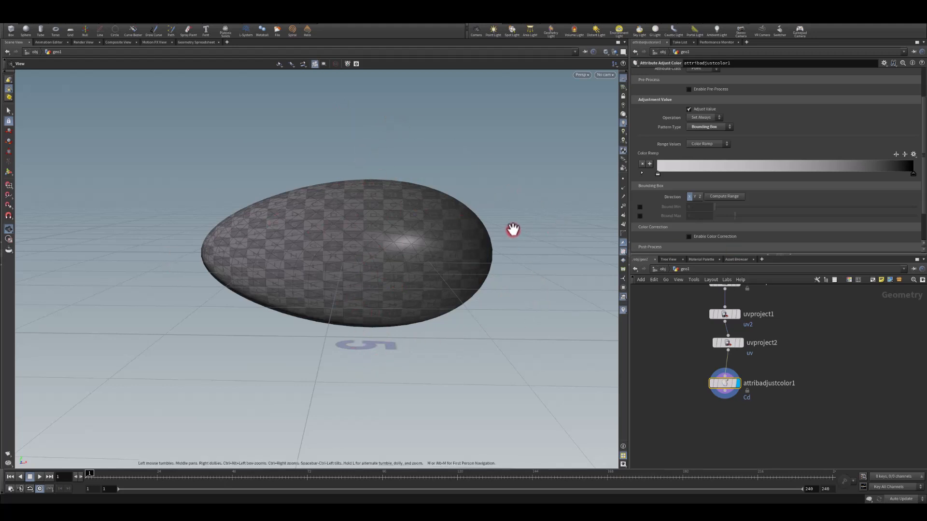
drag(523, 272, 497, 231)
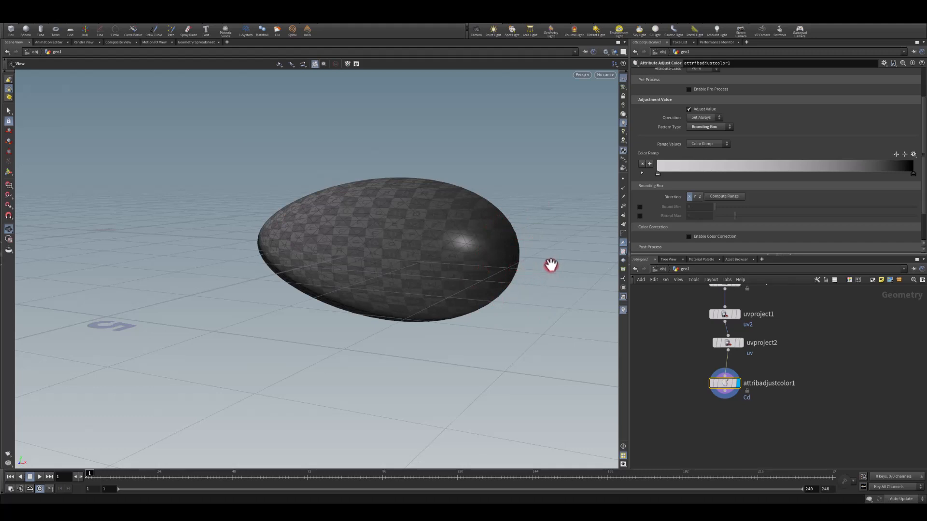
drag(552, 265, 281, 241)
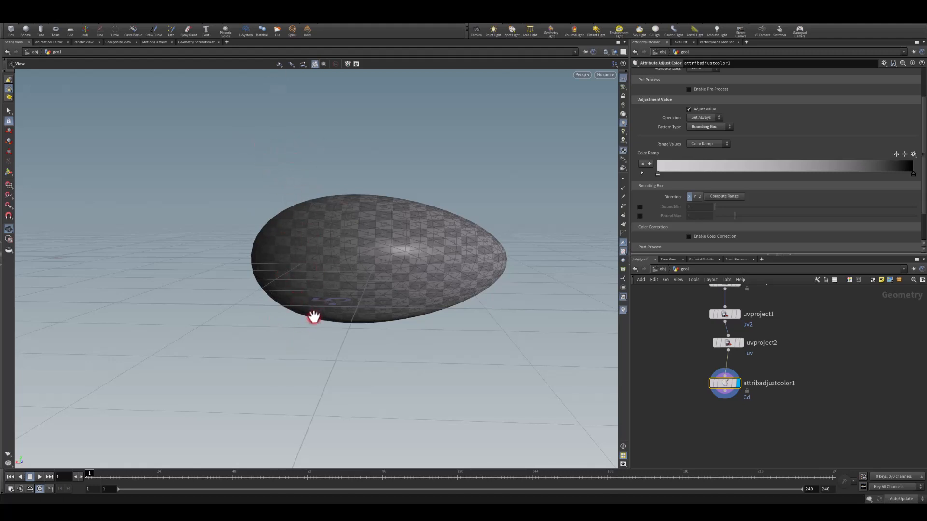
- Connect a Normal node below attribadjustcolor1 and make it the displayed node
drag(272, 206, 399, 269)
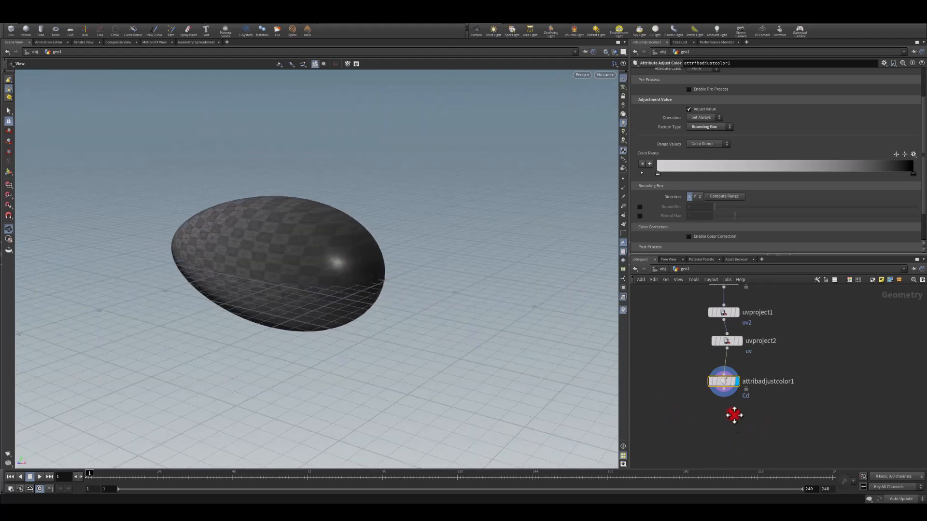
drag(728, 371, 723, 397)
key(Tab)
text(nor)
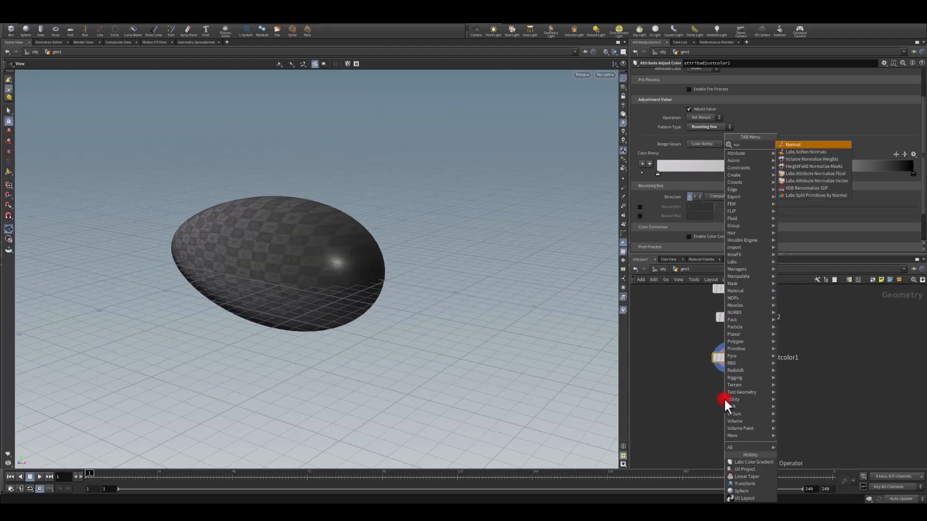
key(Return)
click(740, 398)
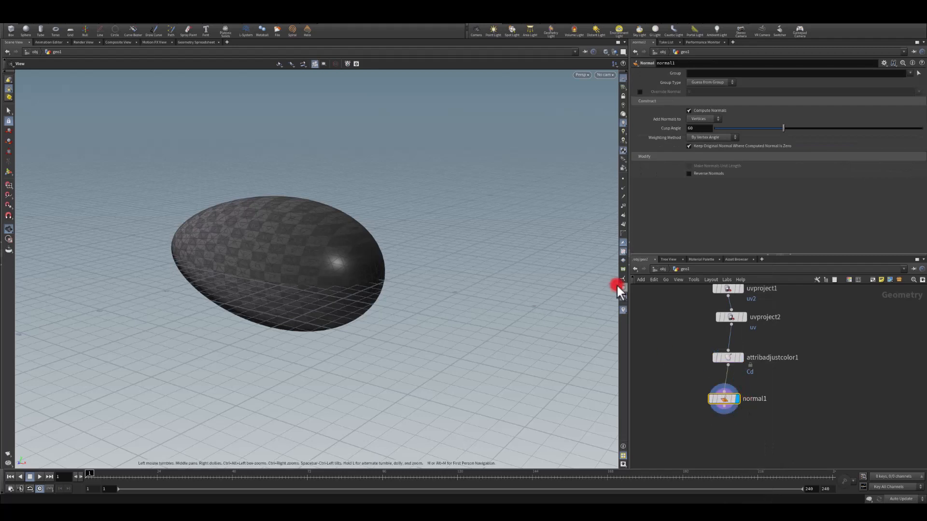
- Show the mesh normals in the viewport and set the Normal node's cusp angle to 180
click(622, 188)
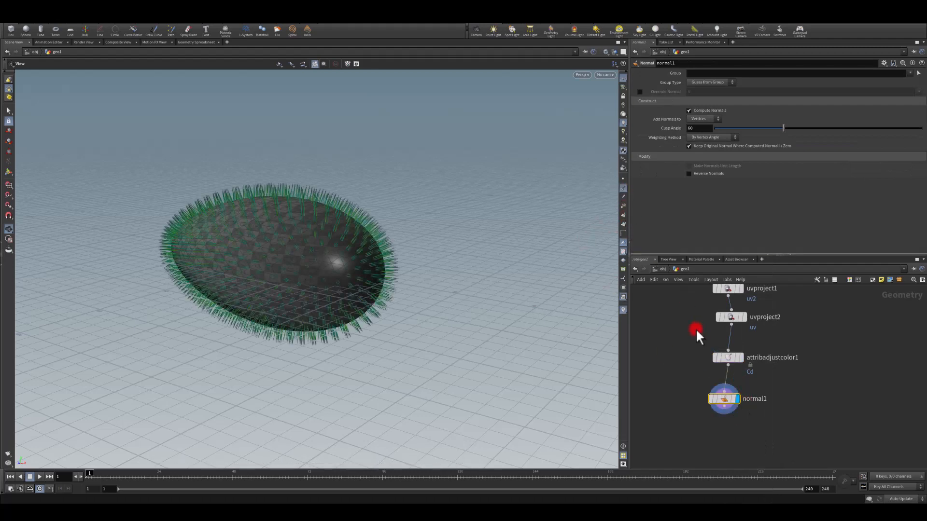
drag(722, 398, 728, 381)
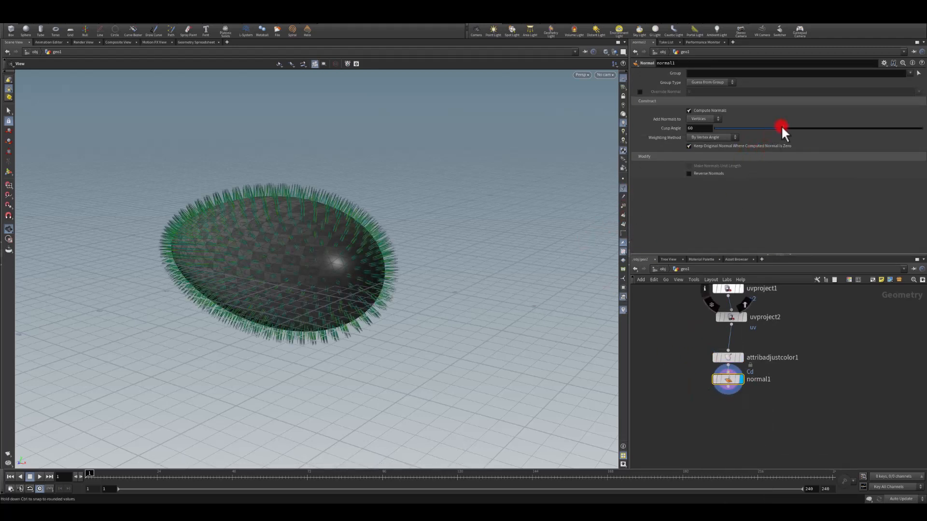
drag(782, 128, 876, 130)
- Connect a Transform node below normal1 and make it the displayed node
click(728, 387)
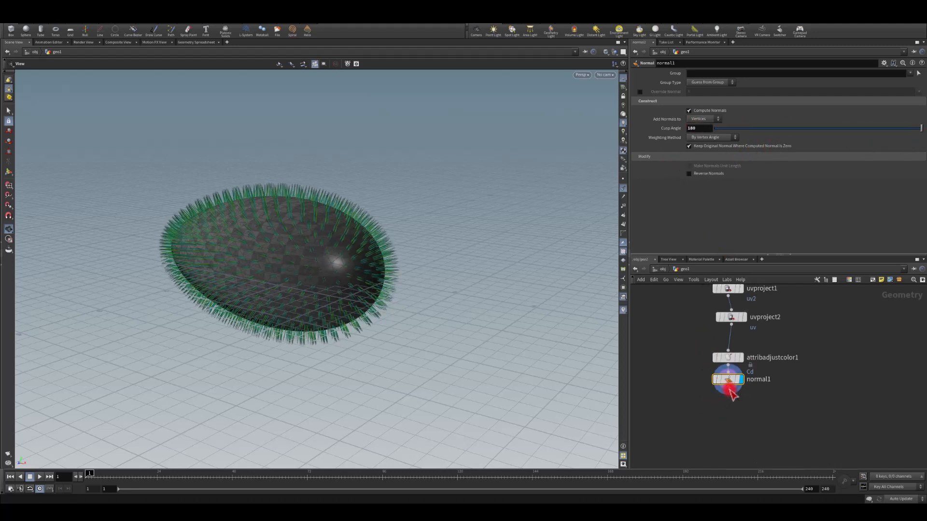
click(696, 410)
text(transform)
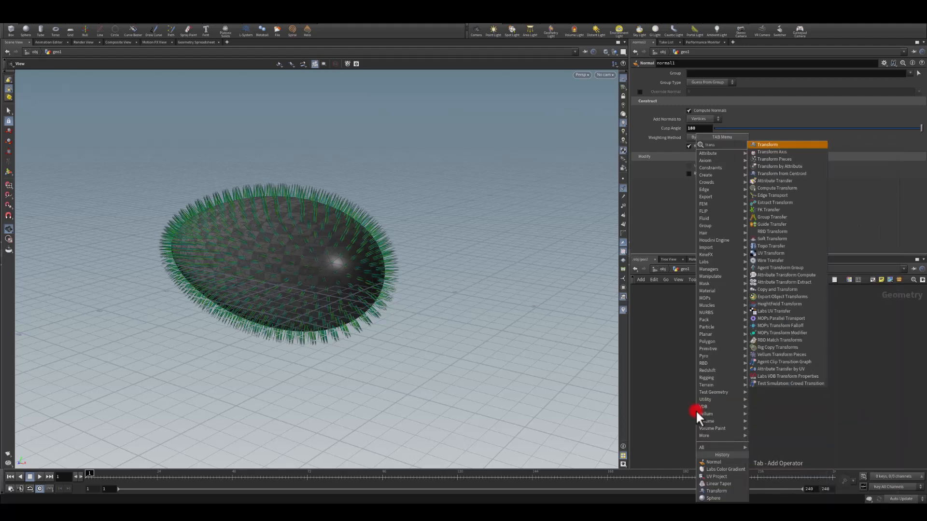
key(Return)
click(695, 410)
drag(699, 414, 722, 409)
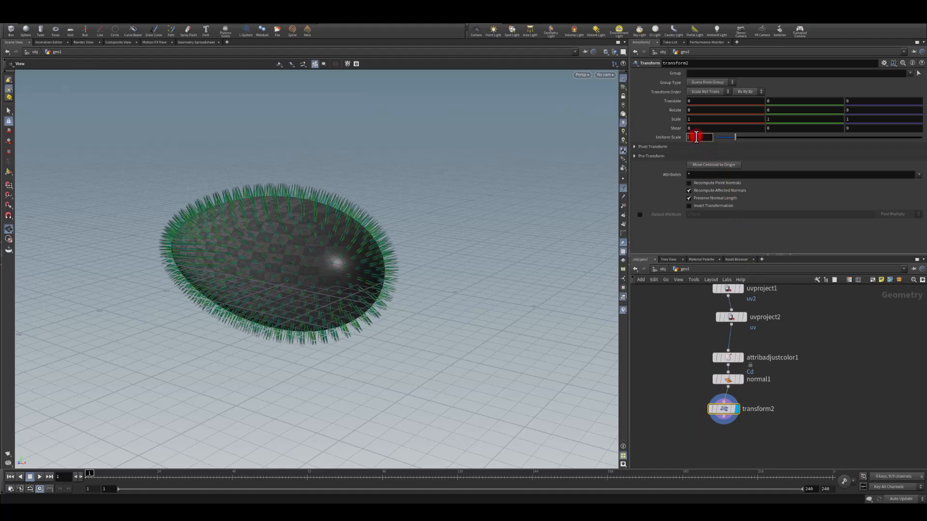
- Set the new Transform node's uniform scale to 50 and frame the enlarged egg in the viewport
click(696, 138)
text(50)
key(Return)
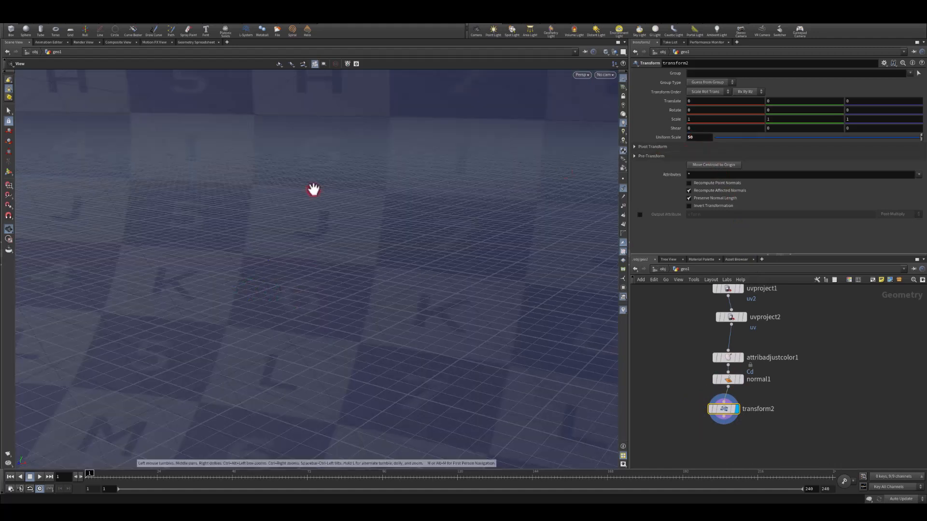
key(f)
drag(270, 213, 291, 275)
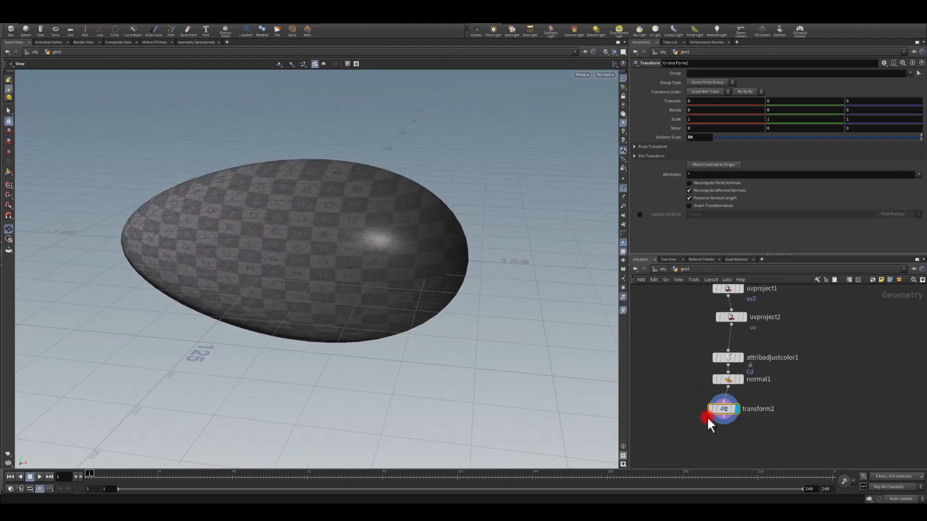
- Align transform2 under the normal node, connect a Null node below it and rename the Null EXPORT
middle_drag(681, 409, 698, 369)
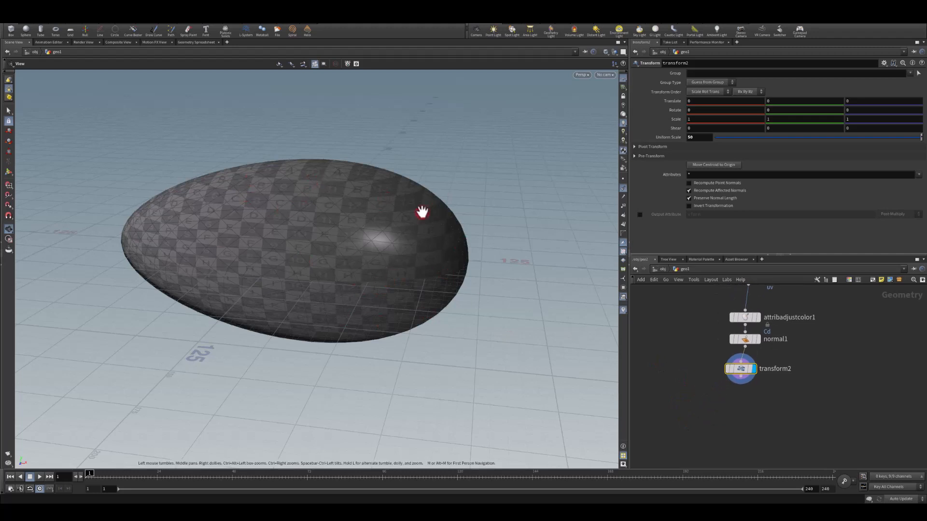
drag(744, 371, 748, 366)
click(749, 399)
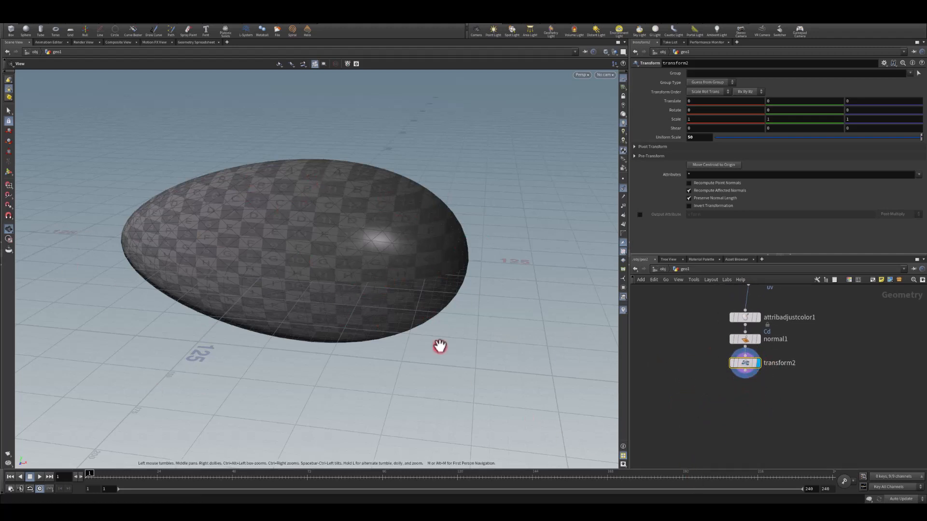
drag(744, 384, 732, 401)
text(null)
key(Return)
click(765, 407)
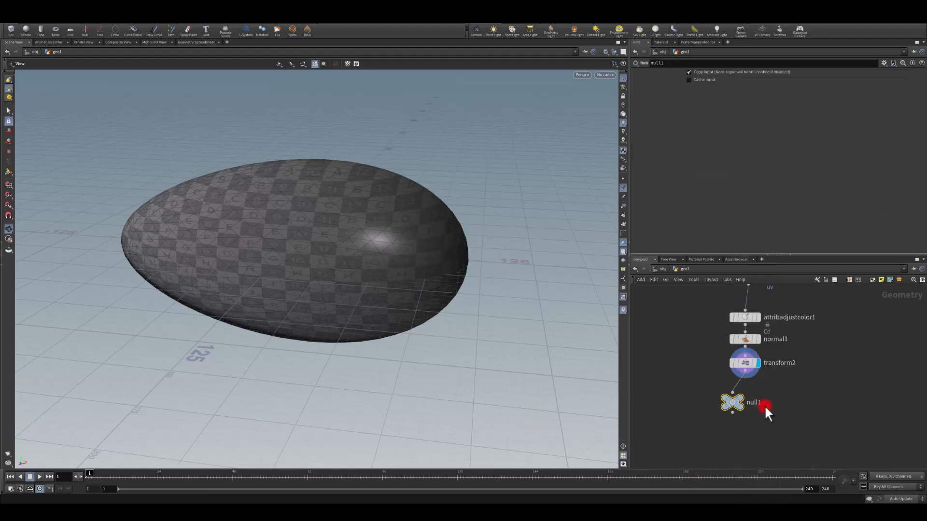
double_click(770, 402)
text(EXPORT)
key(Return)
- Go up to the object level and display fireBallMesh together with geo1 to compare their sizes
key(u)
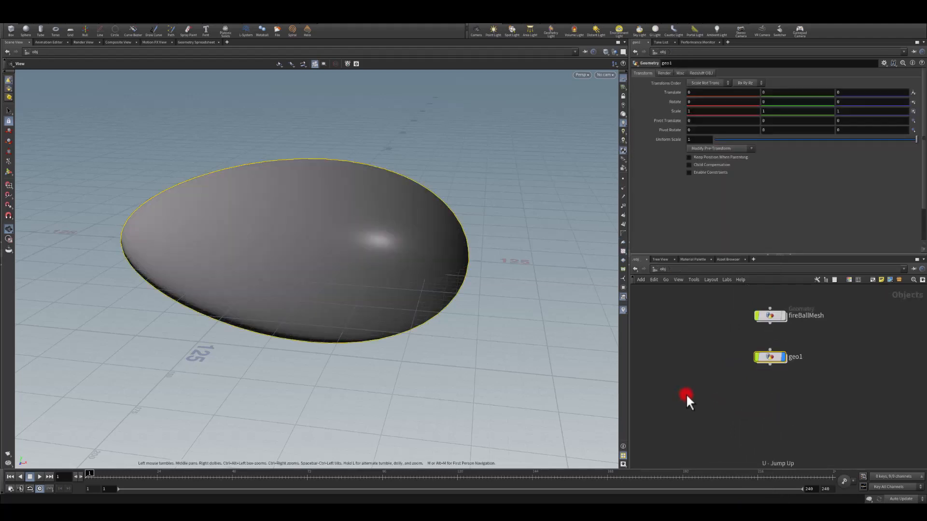
click(783, 315)
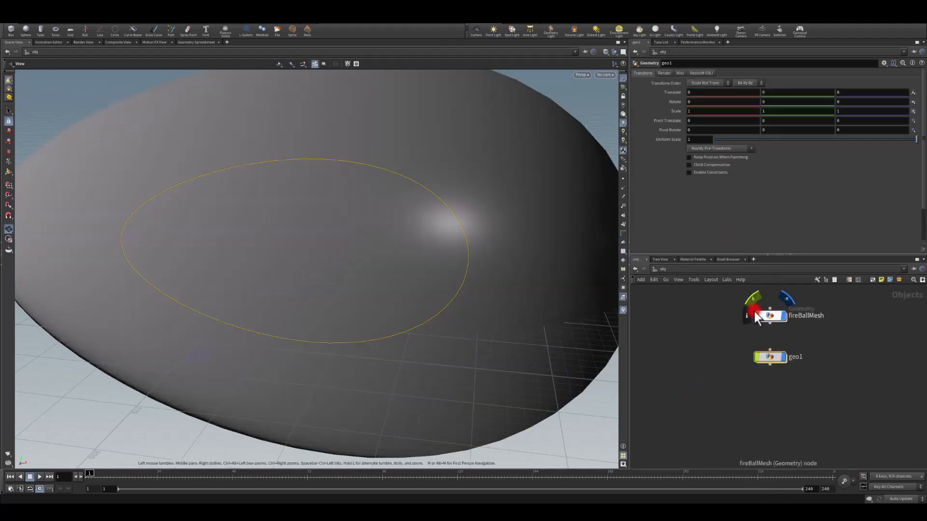
right_drag(401, 205, 373, 321)
drag(373, 321, 393, 258)
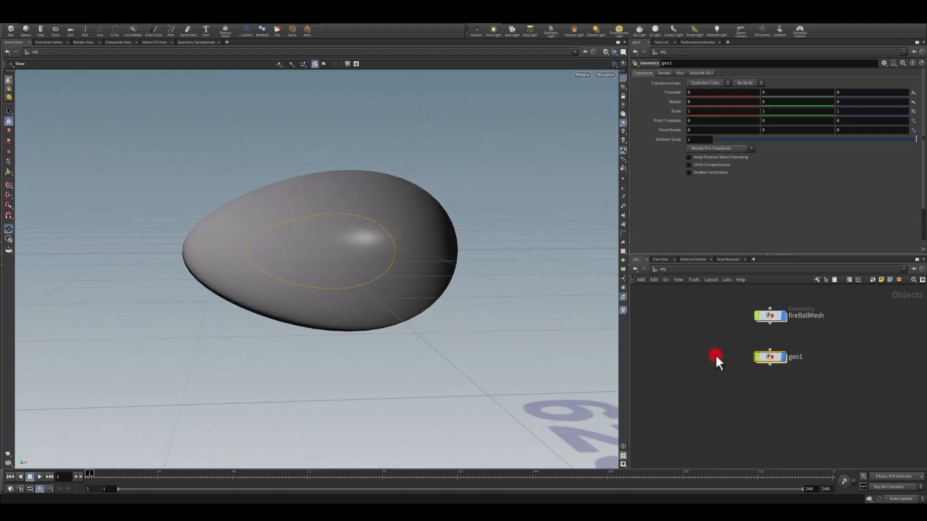
- Set the uniform scale of transform2 inside geo1 to 100
double_click(767, 355)
click(745, 366)
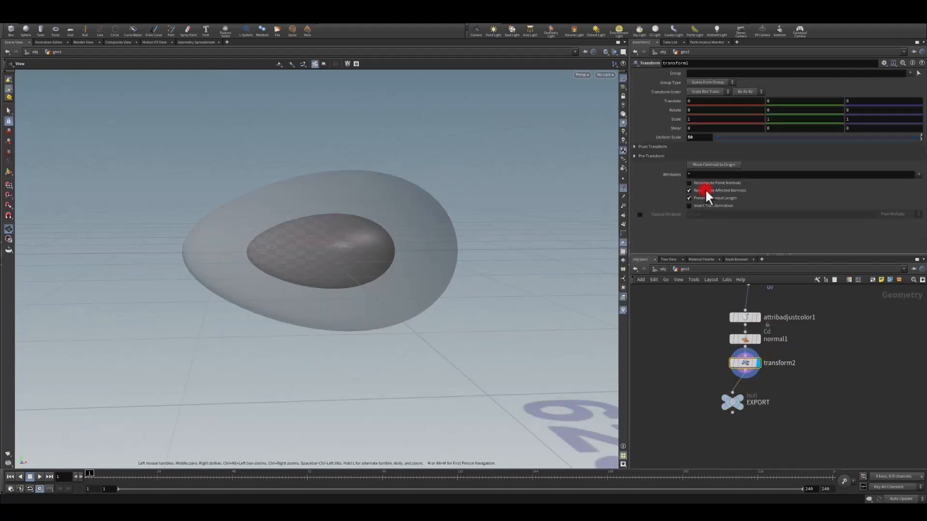
text(100)
key(Return)
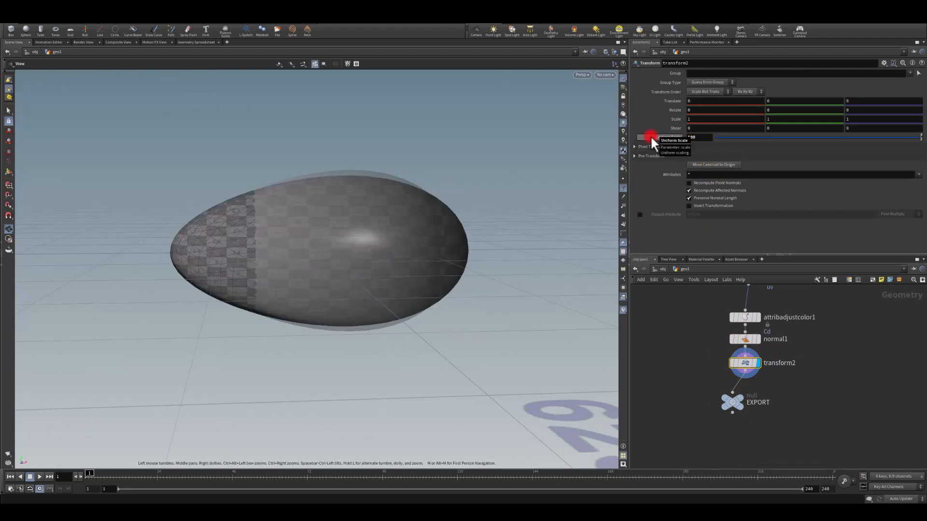
- Set the squish of lineartaper1 to 1.105 and its squish pivot to 0.749 to make the egg rounder
drag(381, 188, 552, 296)
scroll(674, 372, up, 6)
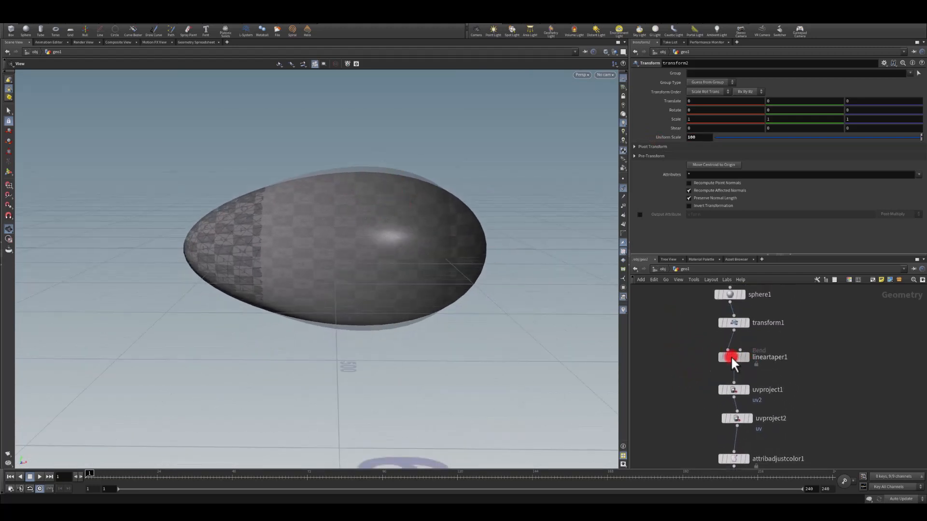
click(731, 357)
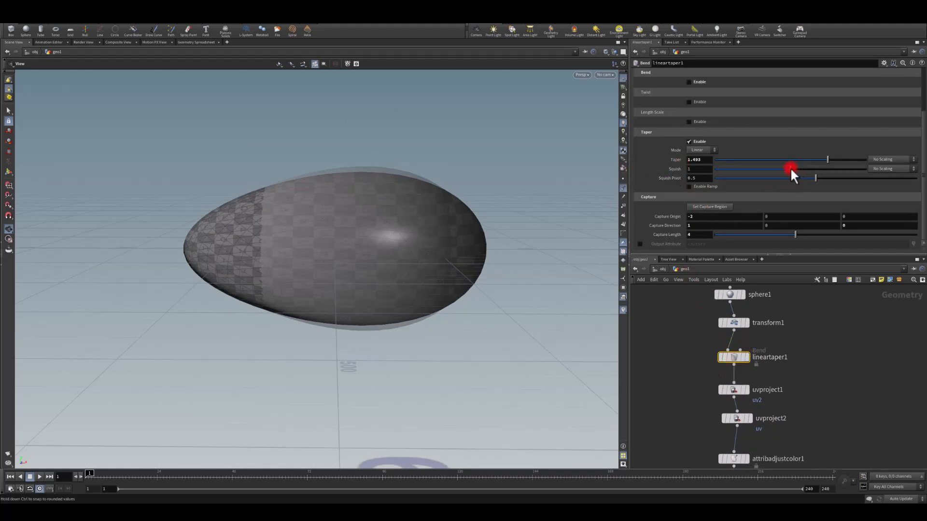
drag(790, 168, 798, 166)
drag(816, 177, 866, 184)
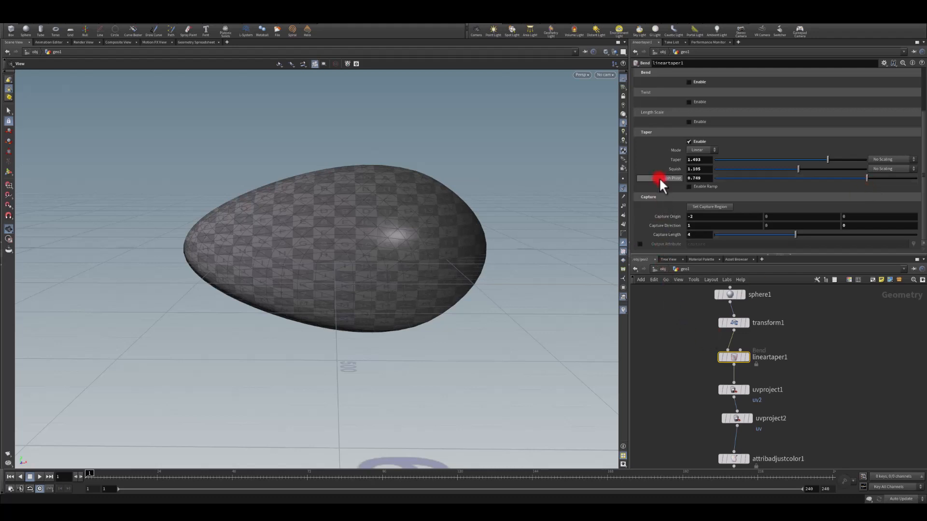
- Return to the object level and compare the reshaped egg with the fireBallMesh object
click(661, 268)
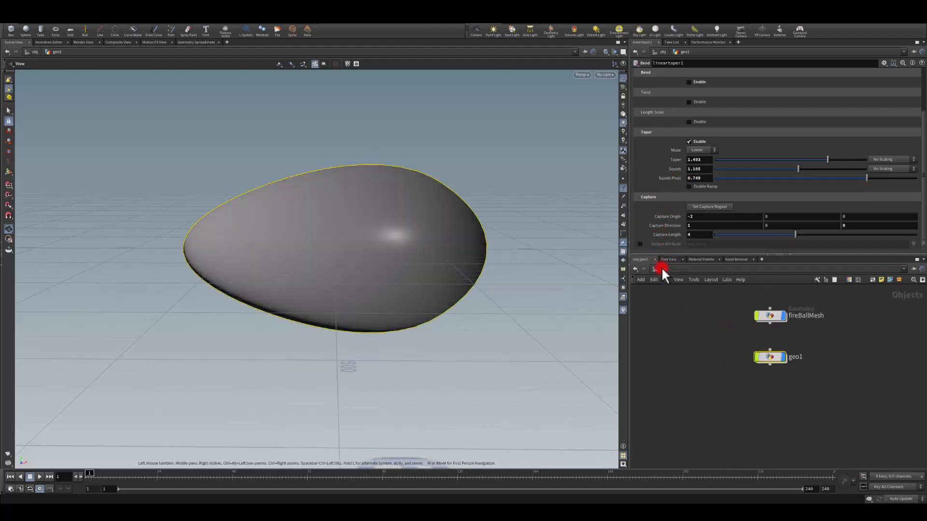
drag(466, 233, 486, 350)
drag(418, 369, 428, 347)
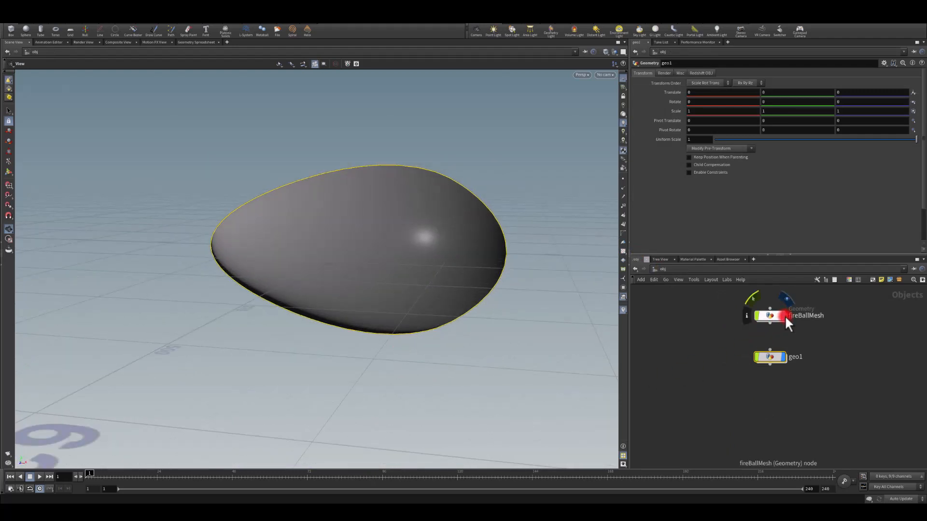
click(717, 355)
drag(359, 253, 322, 261)
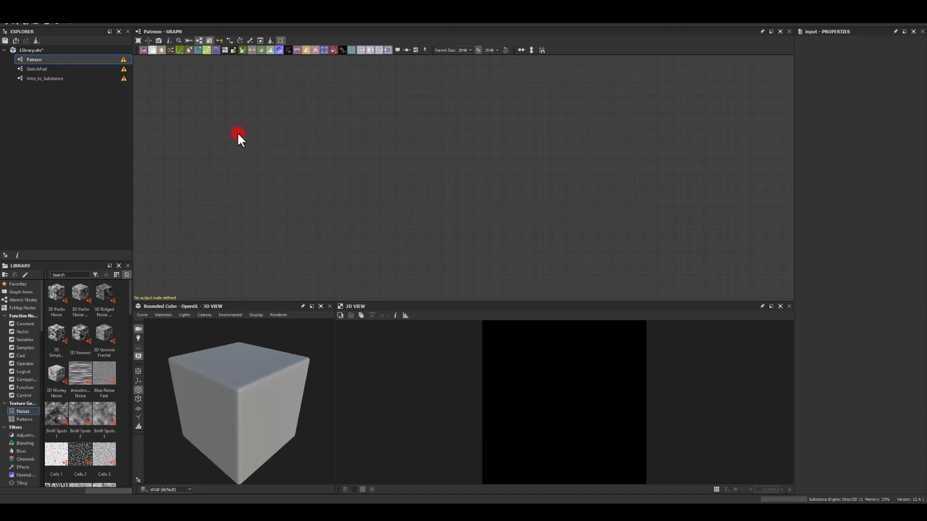
- Switch to Substance Designer and add a Perlin Noise node to the empty Patreon graph
key(space)
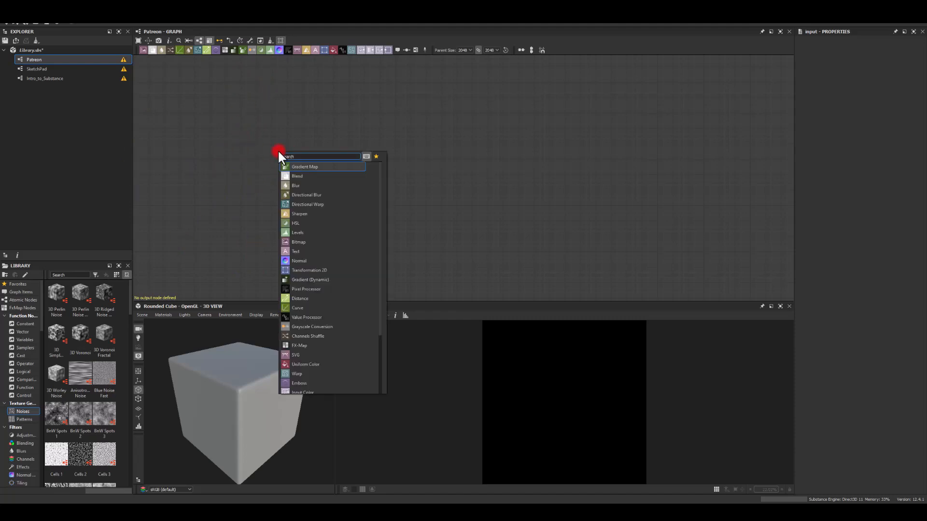
text(perlin)
key(Return)
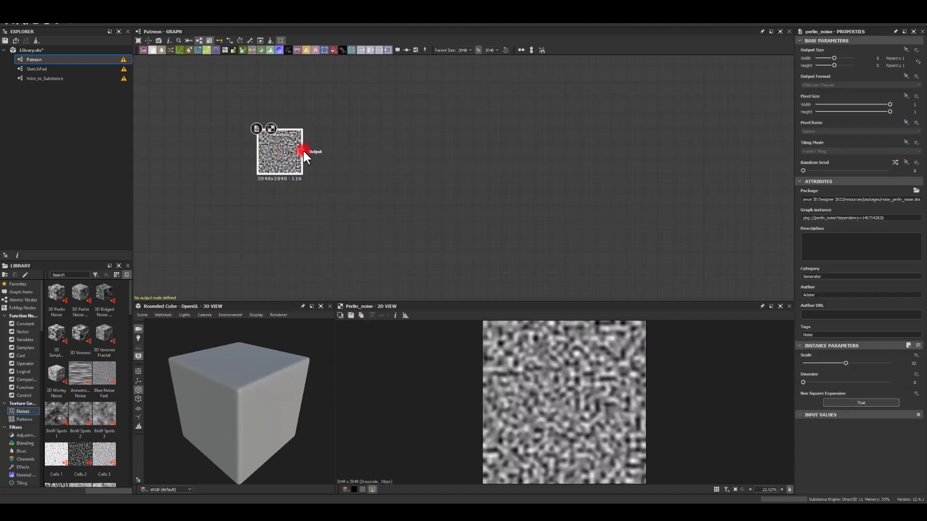
- Connect a Cross Section node to the Perlin Noise output and place it beside the noise node
drag(301, 152, 358, 154)
text(cross)
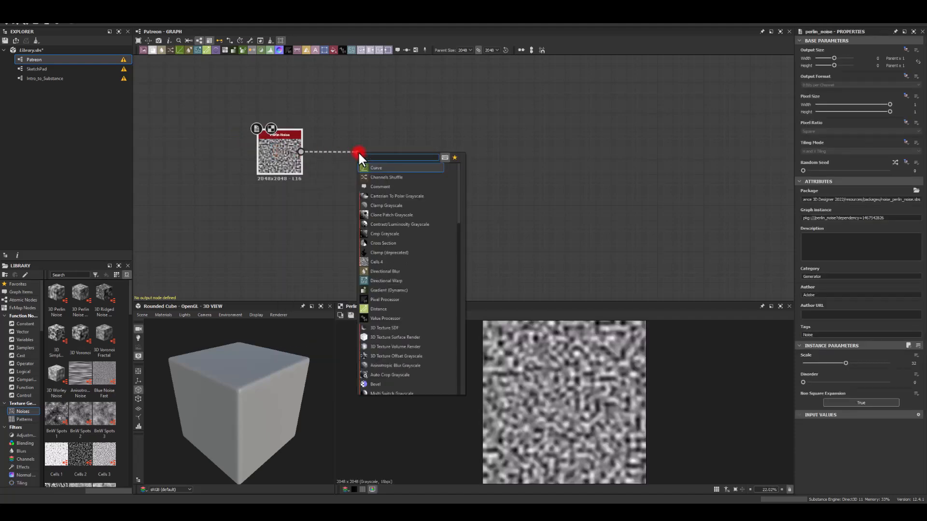
key(Return)
drag(380, 159, 349, 159)
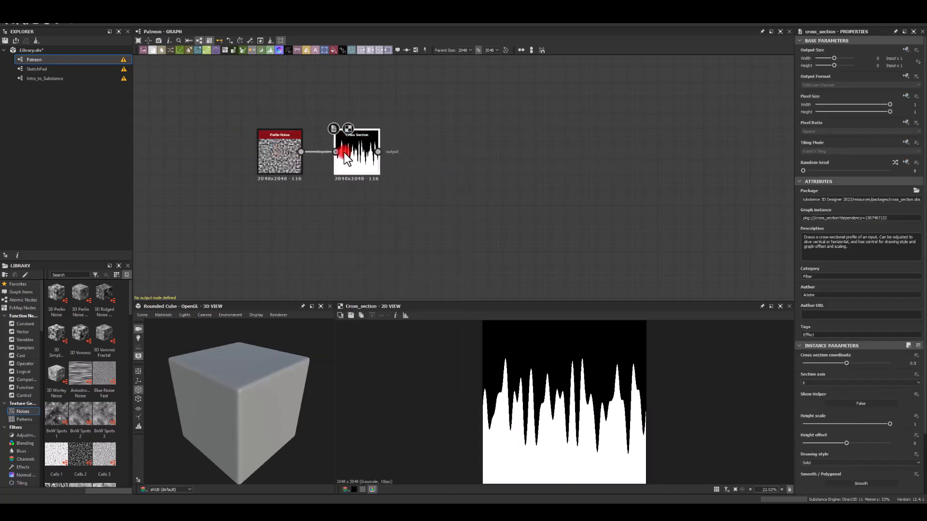
- Set the Perlin Noise scale to 3 and its disorder to 0.04
click(277, 152)
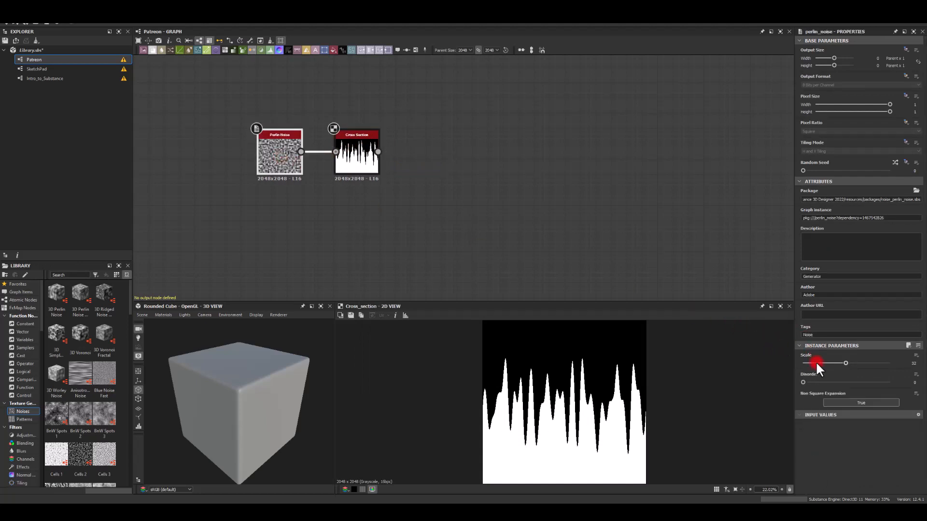
drag(815, 361, 805, 398)
- Set the Cross Section node's drawing style to Gradient after trying the mirrored gradient
click(357, 160)
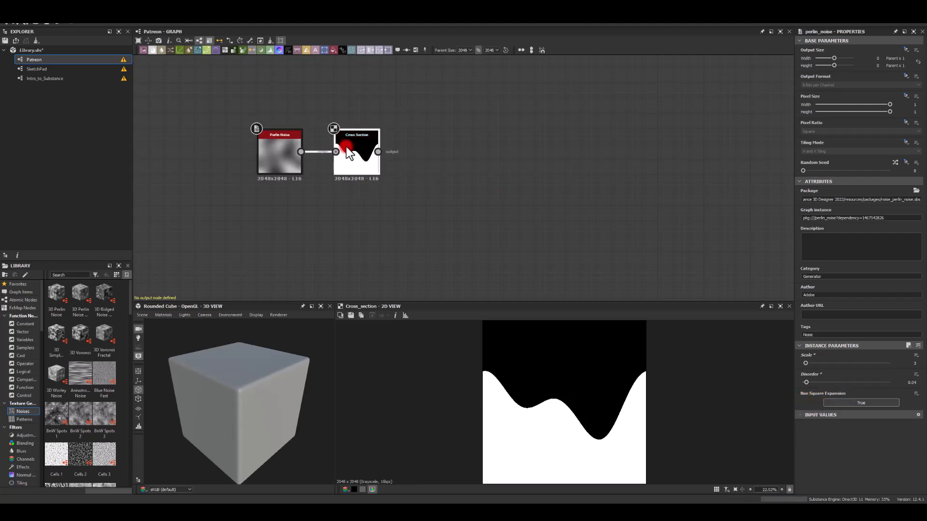
click(821, 462)
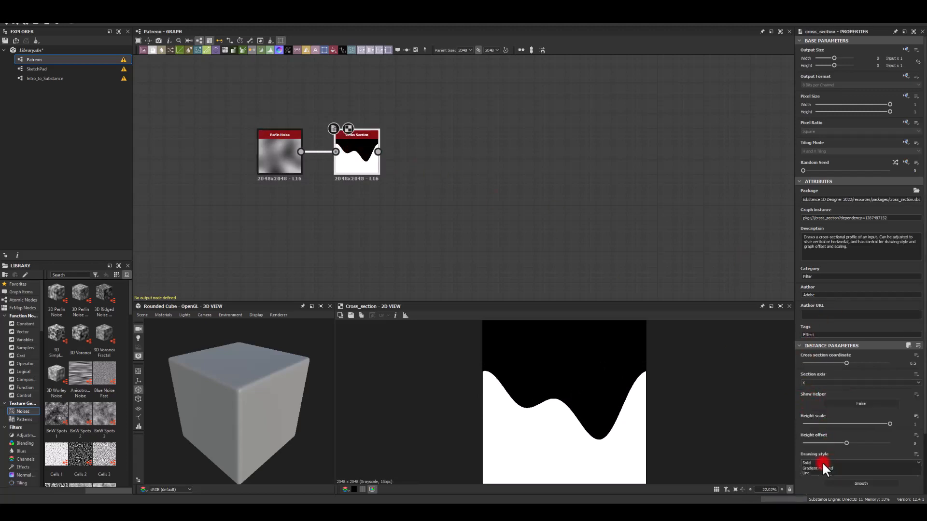
click(818, 476)
click(812, 461)
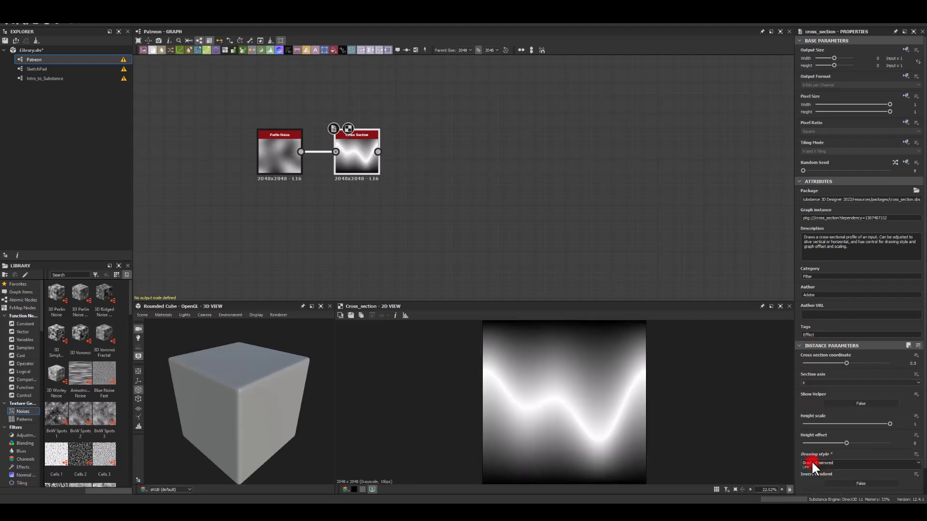
click(811, 468)
- Connect a Transformation 2D node to the Cross Section output
middle_drag(497, 198, 344, 143)
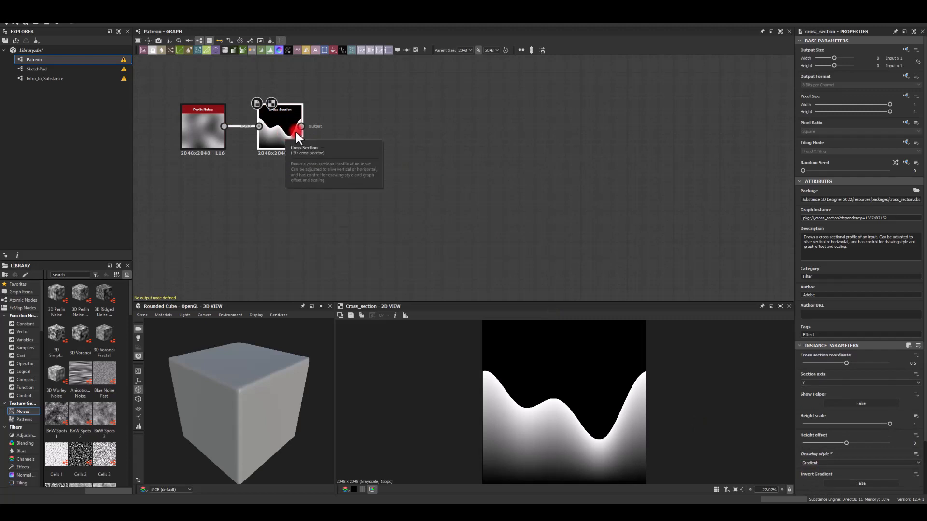
drag(301, 126, 380, 128)
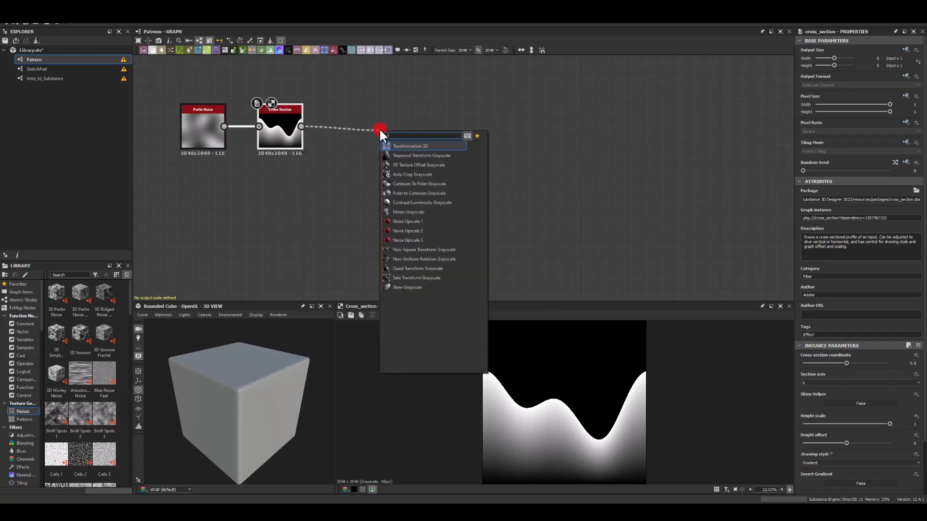
key(Return)
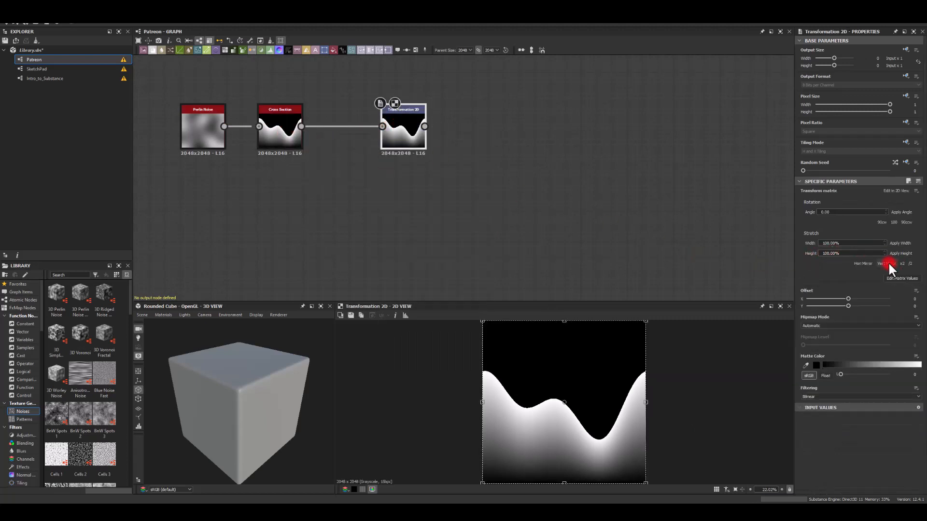
click(881, 223)
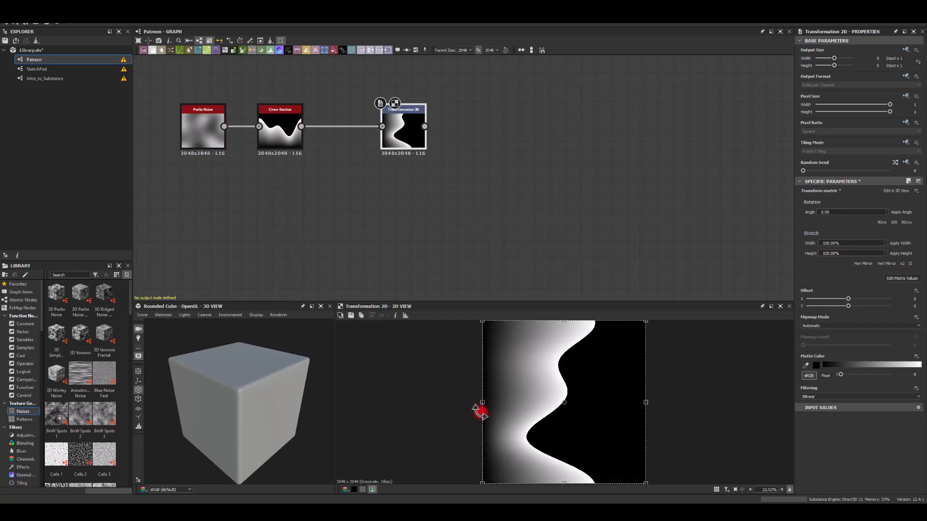
drag(401, 120, 344, 119)
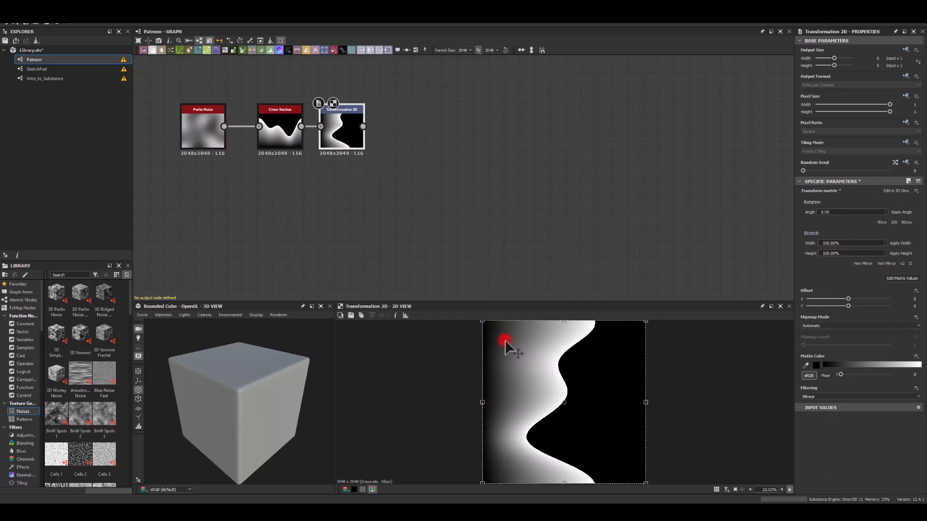
drag(519, 369, 556, 377)
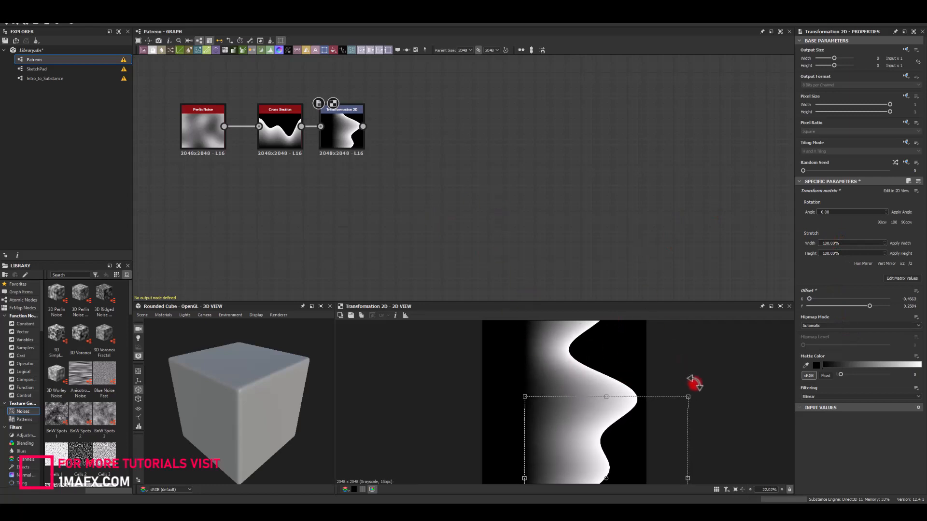
drag(624, 424, 625, 425)
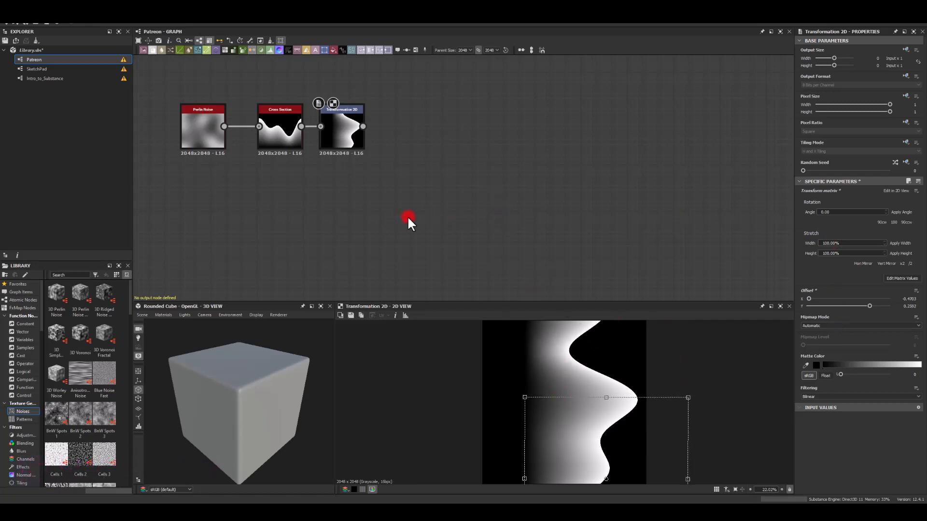
key(Delete)
- Reduce the Cross Section node's height scale to 0.51
click(290, 137)
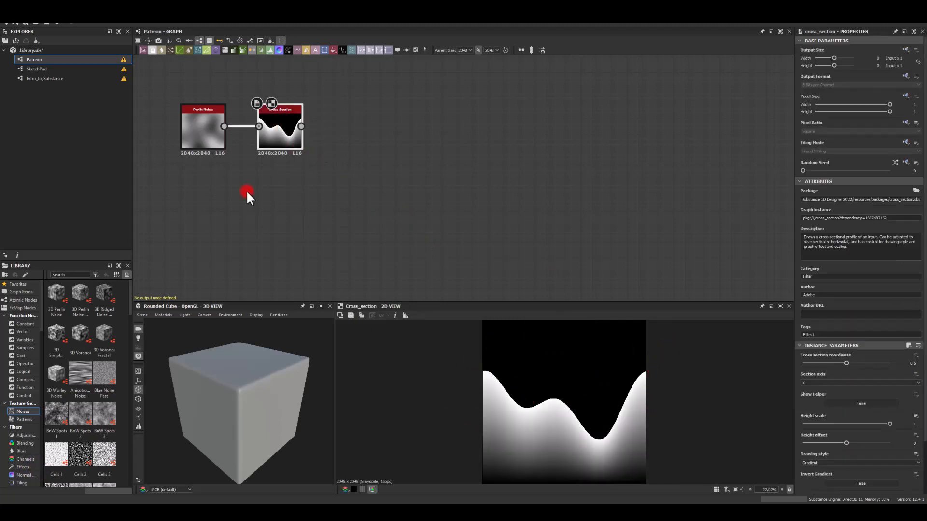
click(207, 136)
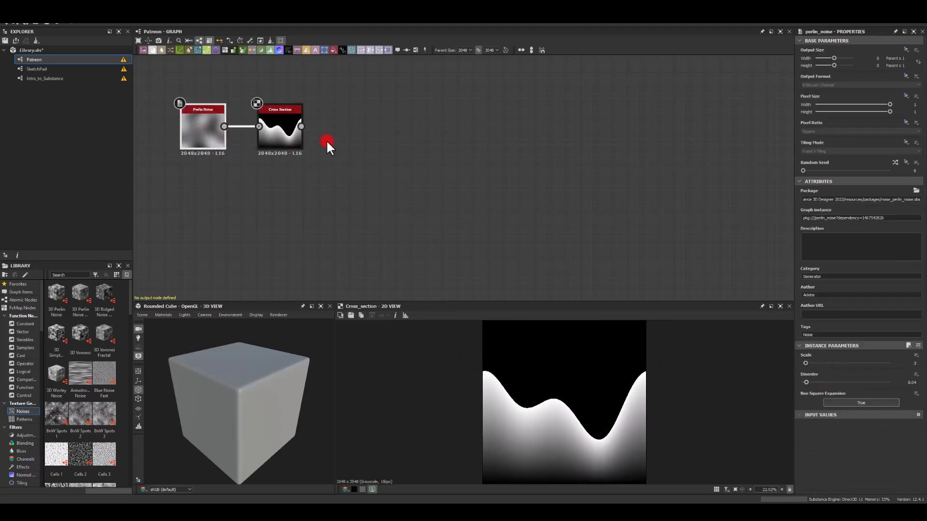
click(292, 137)
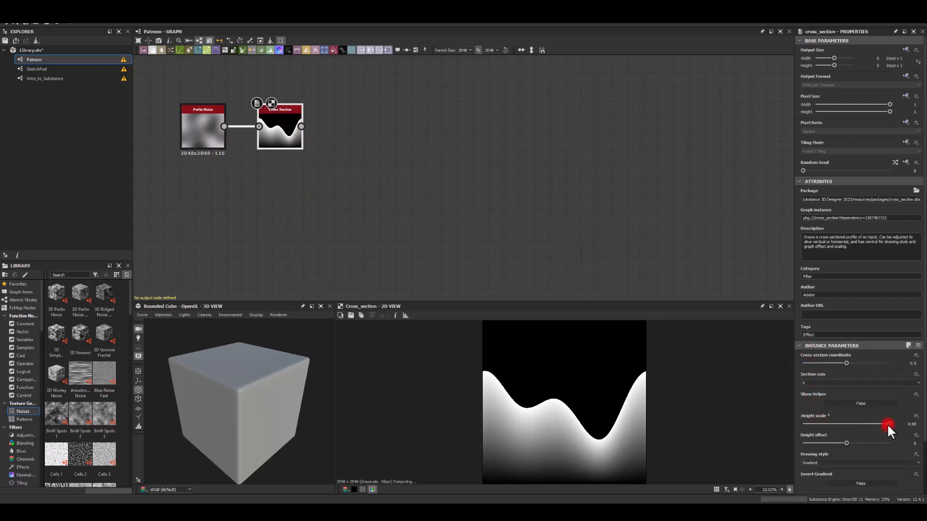
drag(887, 424, 846, 432)
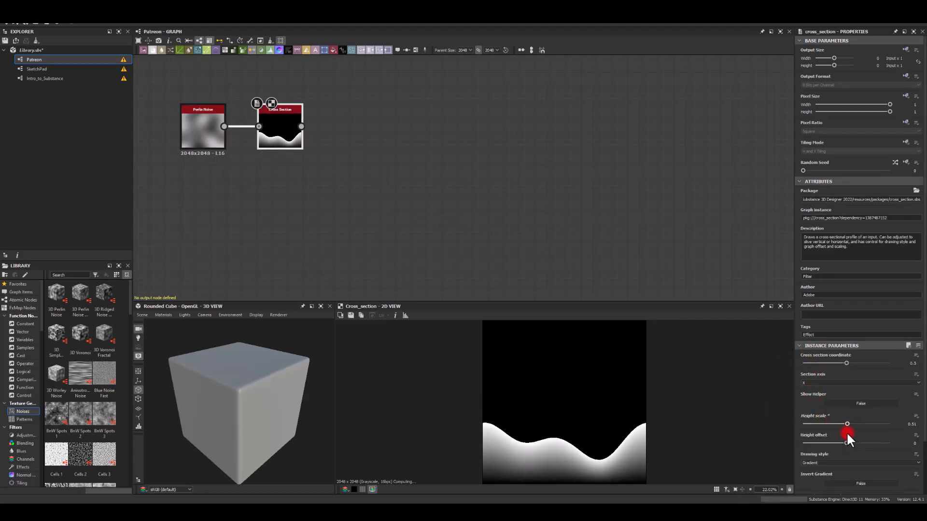
- Connect a Transformation 2D node to the Cross Section output and rotate it 90 degrees clockwise
drag(301, 125, 378, 130)
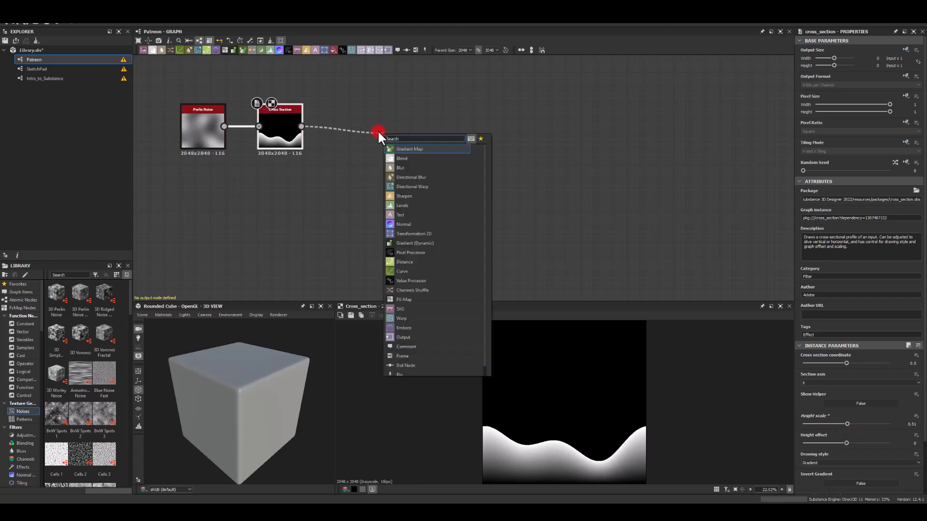
text(trans)
key(Return)
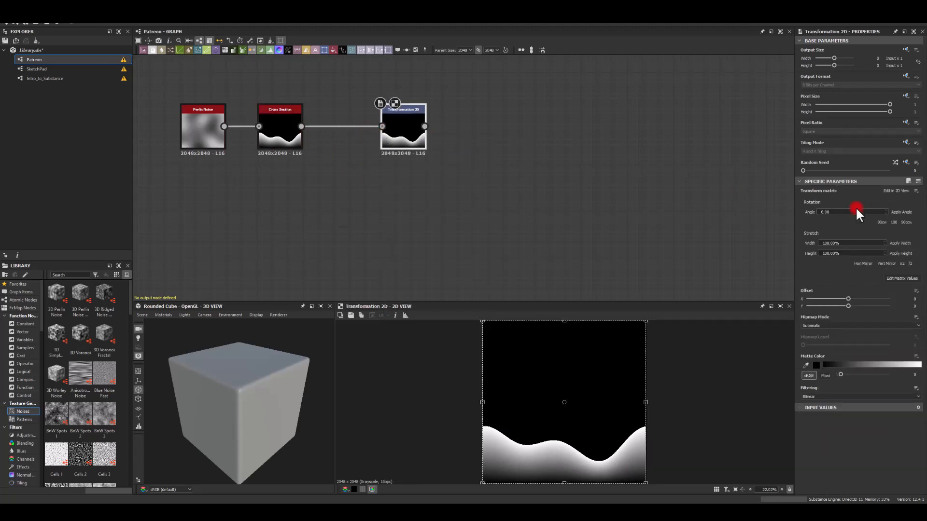
click(881, 222)
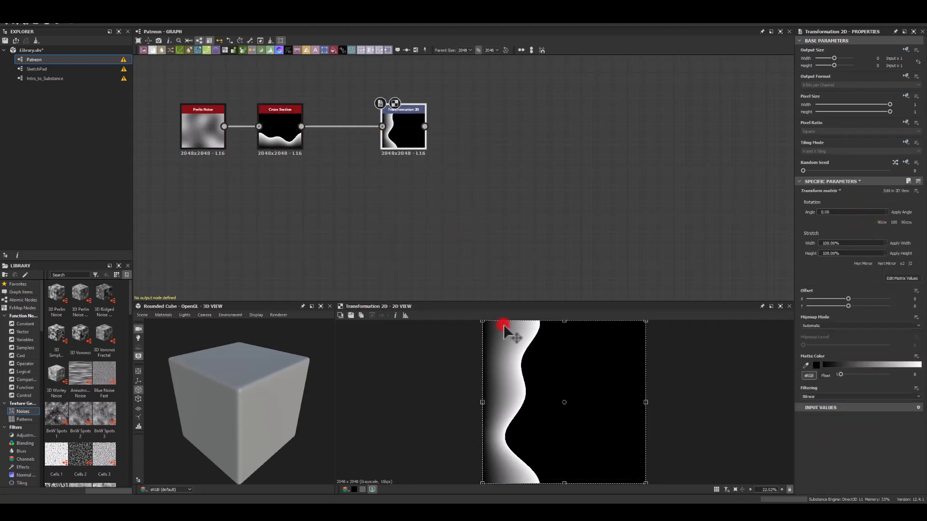
- Set the Transformation 2D offset to X 0.14 and Y 0.56
drag(847, 296, 896, 308)
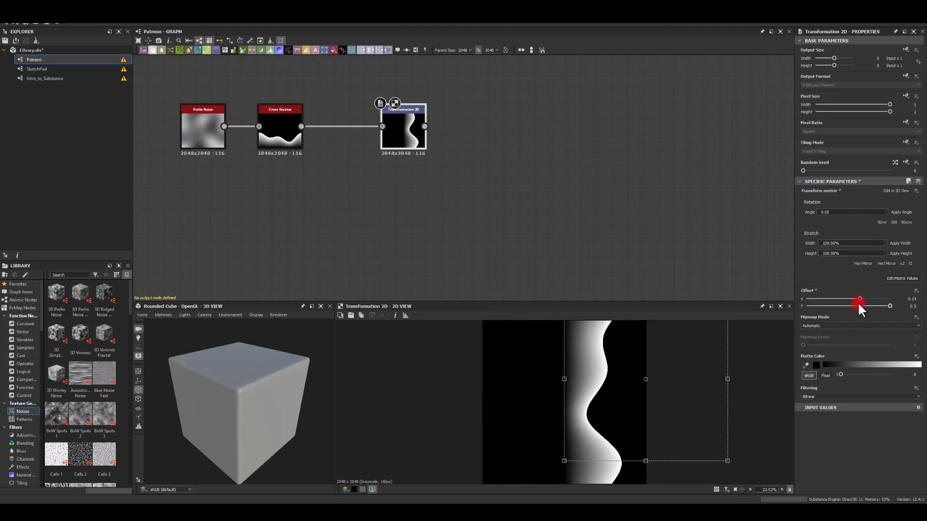
double_click(904, 304)
text(0.7)
key(Return)
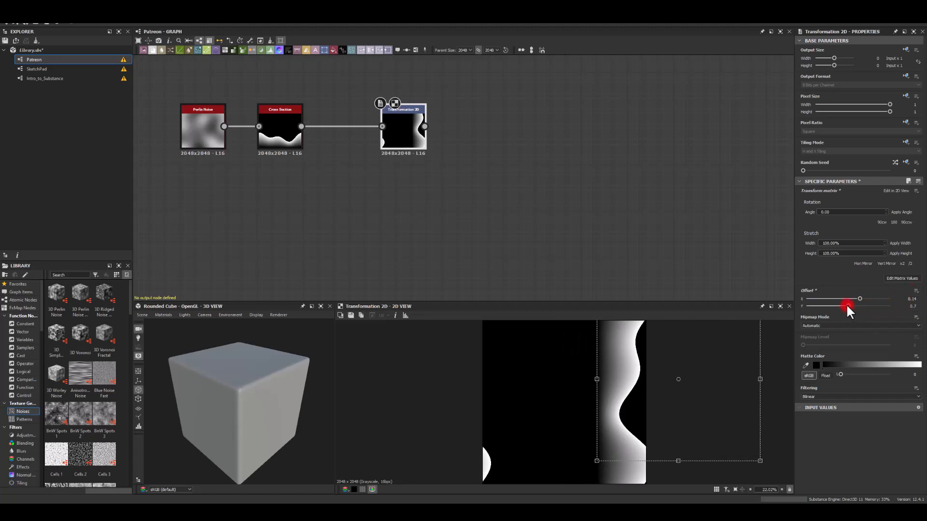
drag(847, 306, 841, 305)
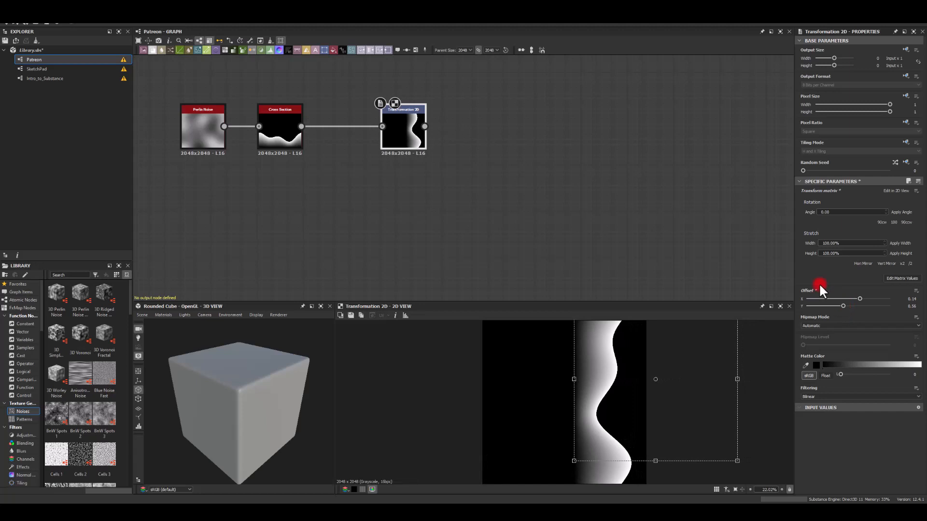
- Duplicate the Perlin Noise, Cross Section and Transformation 2D chain and align the copy below the original
drag(172, 103, 406, 144)
key(ctrl+c)
click(300, 200)
key(ctrl+v)
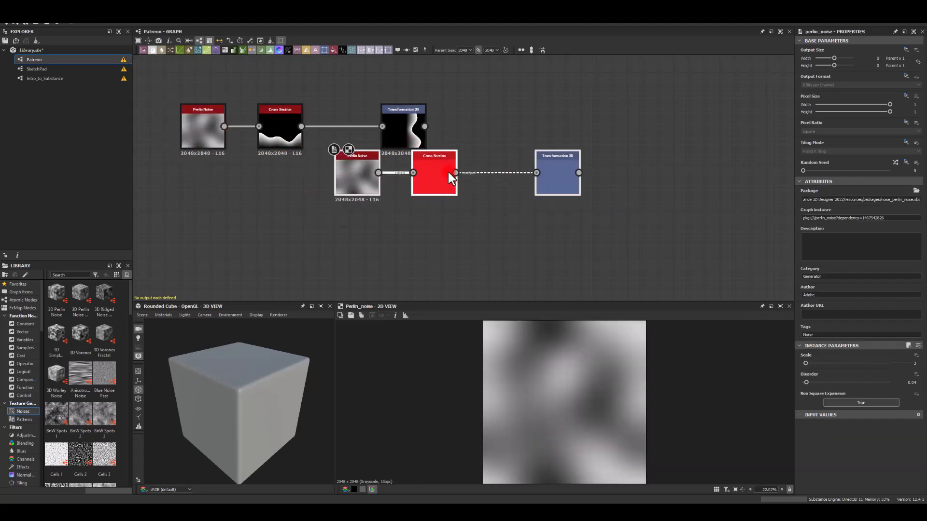
drag(448, 171, 289, 191)
click(430, 146)
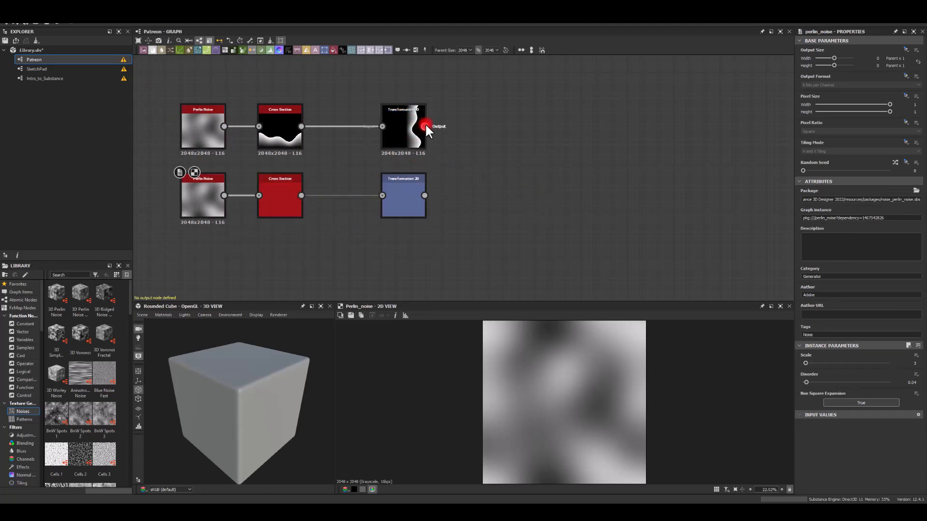
- Add a Blend node with the original Transformation 2D as background and the duplicated one as foreground
drag(424, 126, 504, 161)
text(bl)
click(517, 176)
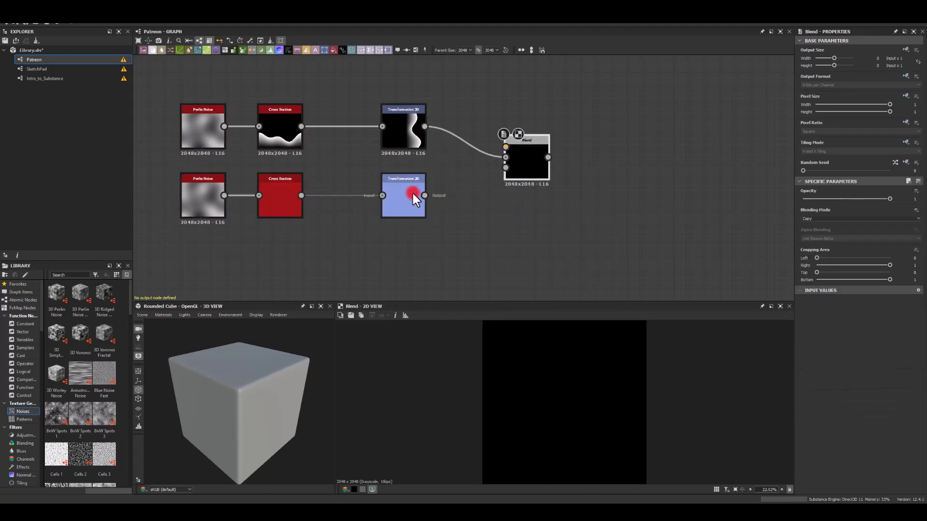
drag(412, 193, 505, 147)
click(535, 154)
- Lower the Y offset of the duplicated Transformation 2D node to shift its wave band left
click(396, 195)
click(648, 414)
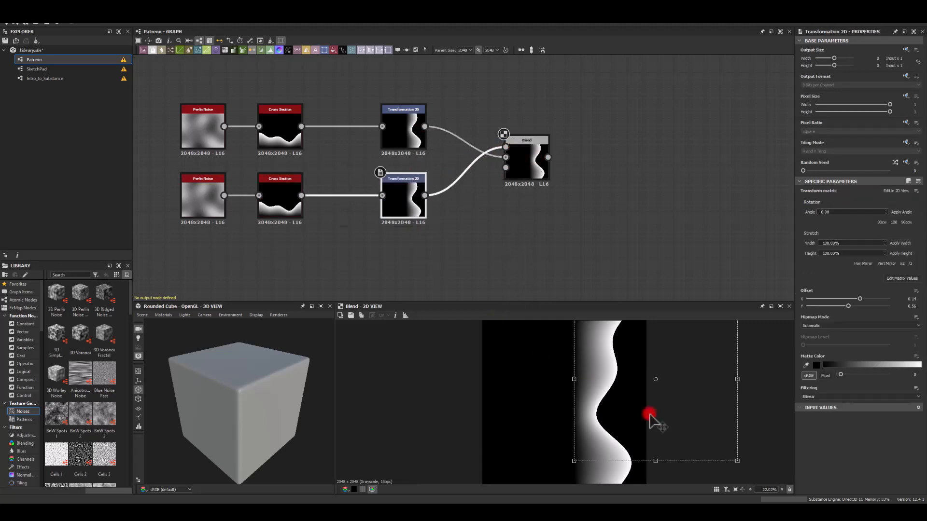
drag(845, 307, 836, 306)
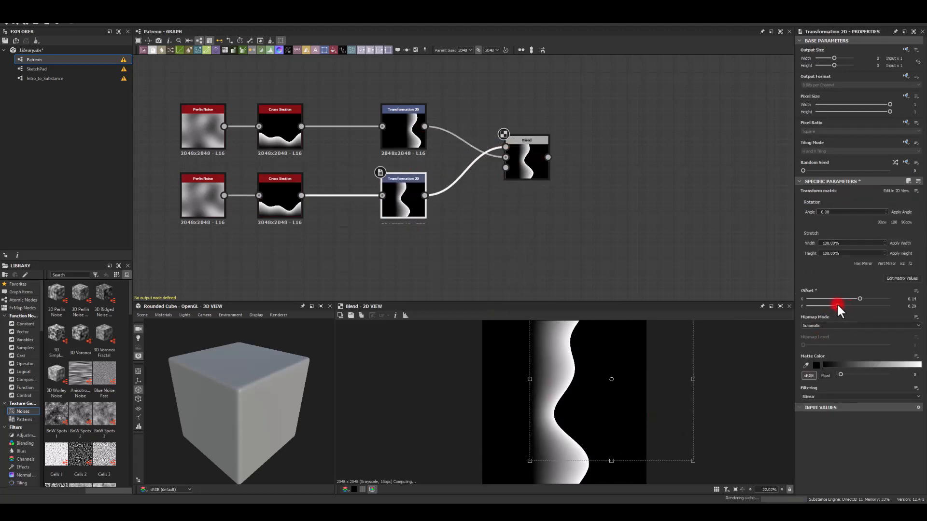
- Set the Blend node's blending mode to Add (Linear Dodge)
click(523, 158)
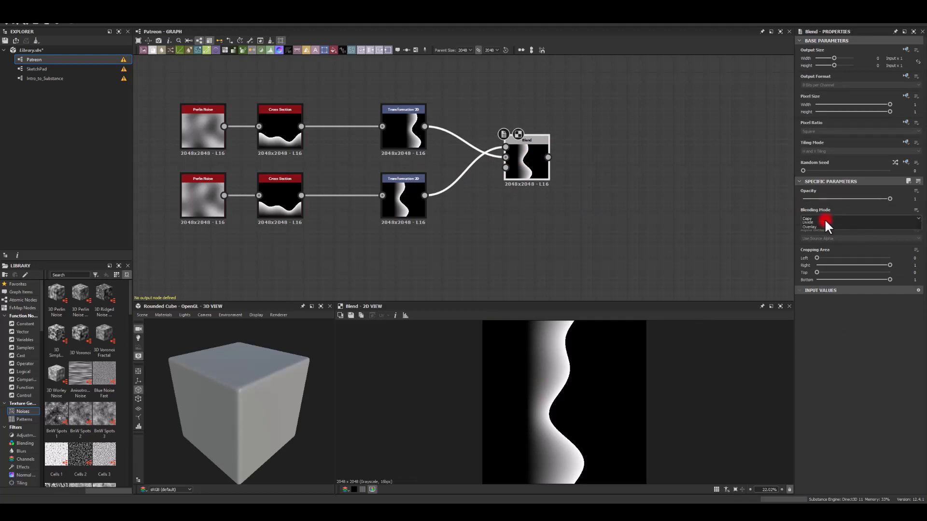
click(824, 218)
click(815, 225)
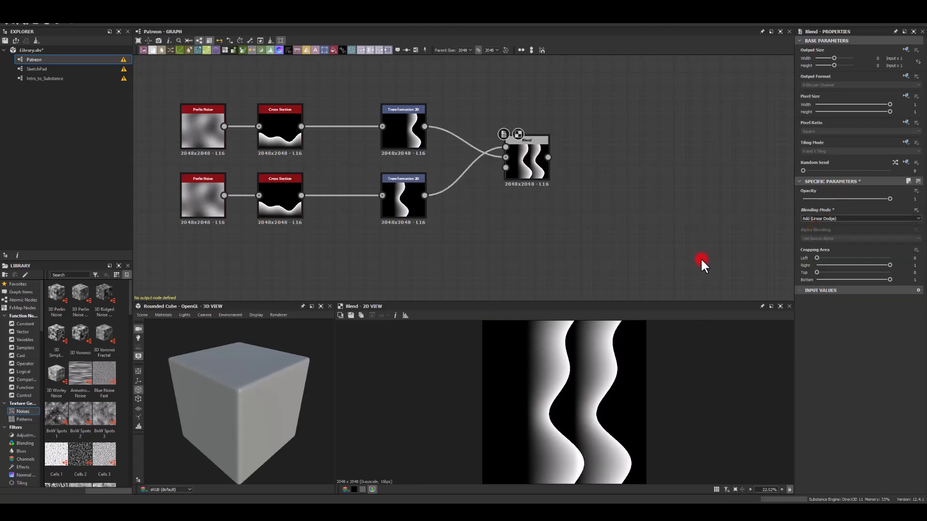
- Set the duplicated Cross Section node's cross section coordinate to 0.32
click(272, 206)
mouse_move(838, 363)
mouse_down()
mouse_move(895, 358)
mouse_move(830, 353)
mouse_up()
- Set the duplicated Perlin Noise node's scale to 5 and its disorder to 0.56
drag(199, 193, 202, 200)
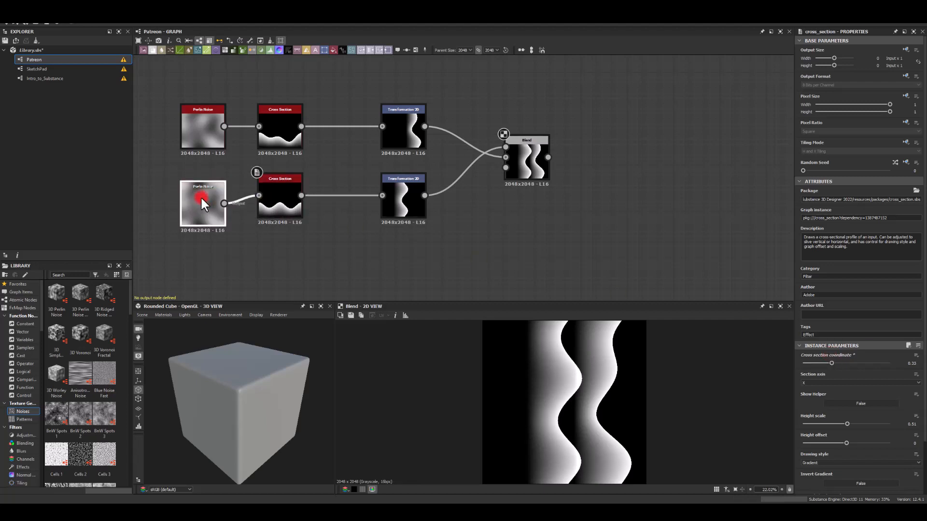
click(220, 164)
click(208, 189)
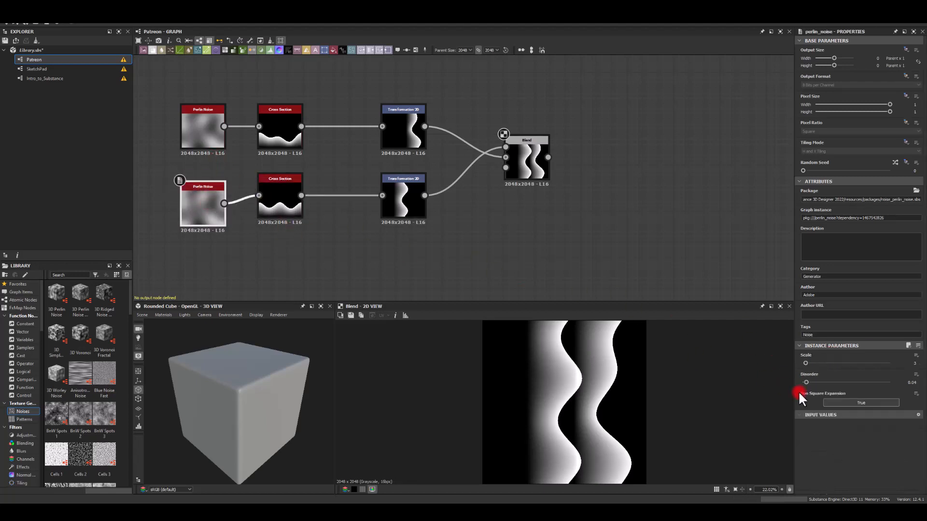
drag(804, 378, 885, 385)
click(914, 363)
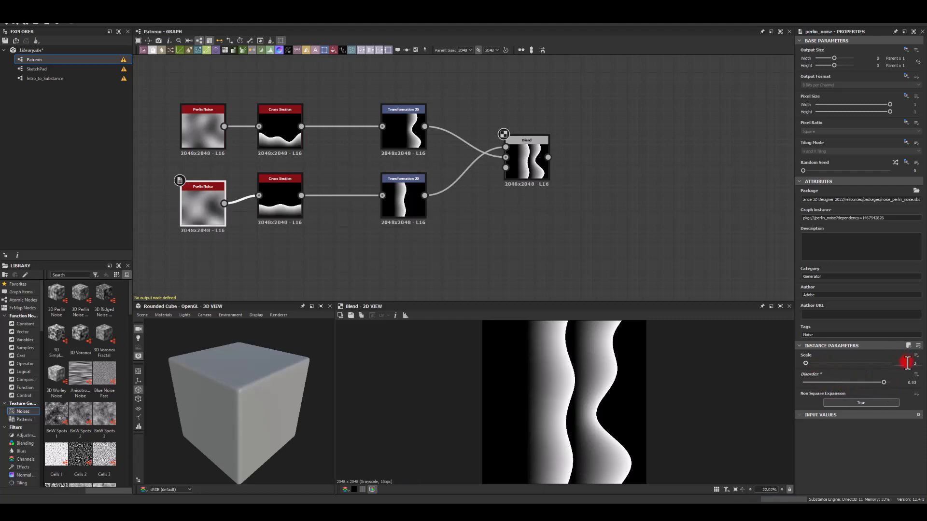
text(5)
key(Return)
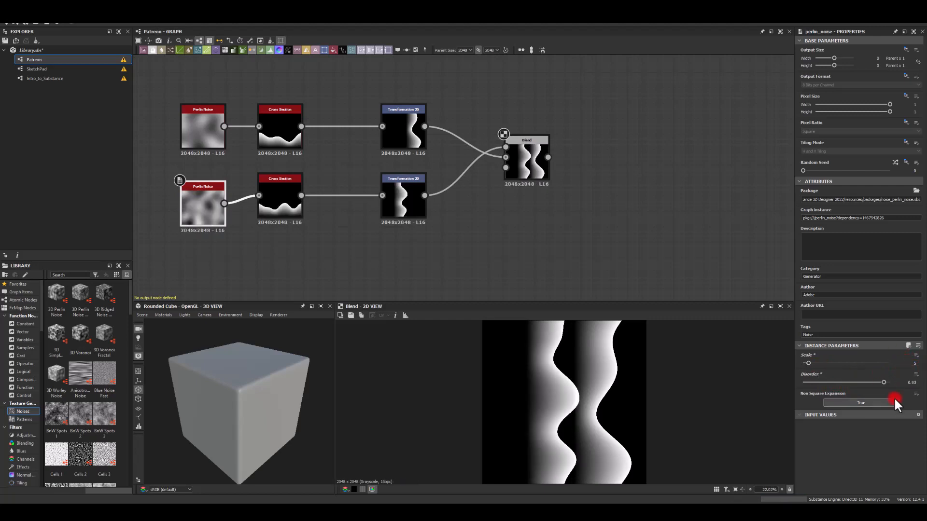
drag(883, 382, 851, 383)
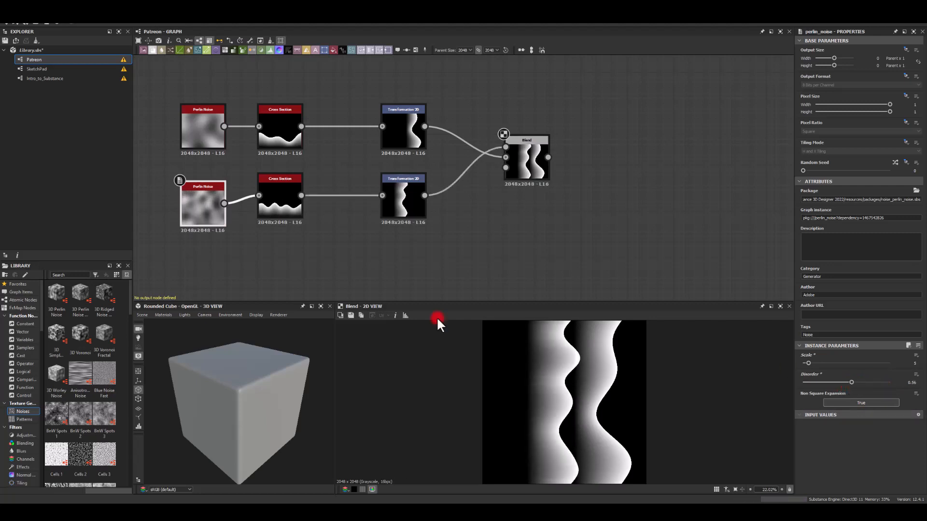
- Duplicate the second Perlin Noise, Cross Section and Transformation 2D chain as a third row below it
click(435, 261)
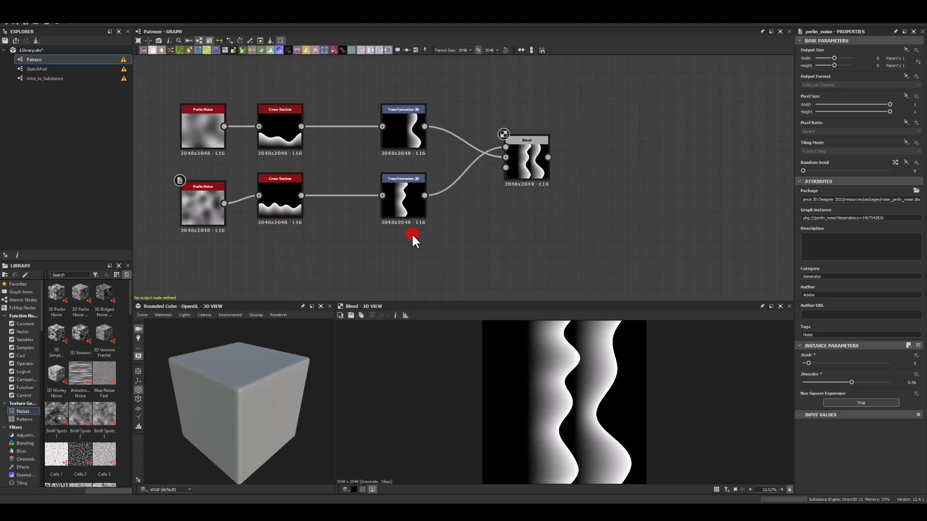
middle_drag(356, 230, 383, 177)
drag(181, 145, 424, 169)
key(ctrl+c)
click(323, 230)
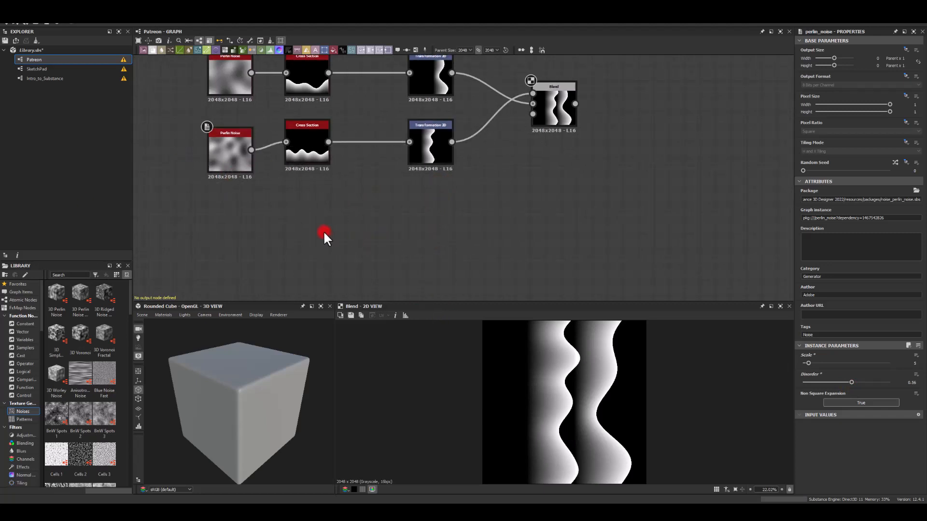
key(ctrl+v)
- Add a second Blend node combining the third Transformation 2D with the first Blend's output, using Add (Linear Dodge) mode
drag(560, 187, 619, 185)
click(474, 218)
text(blend)
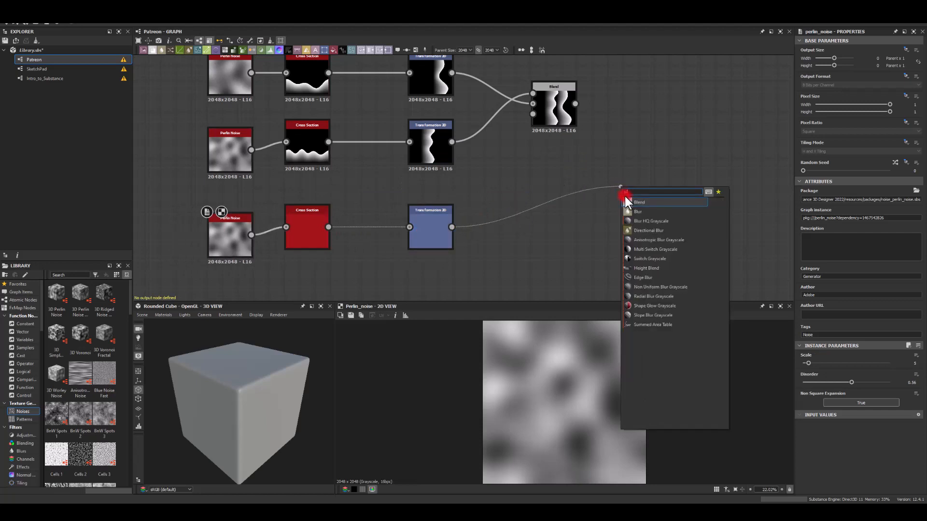
click(627, 200)
drag(576, 104, 625, 170)
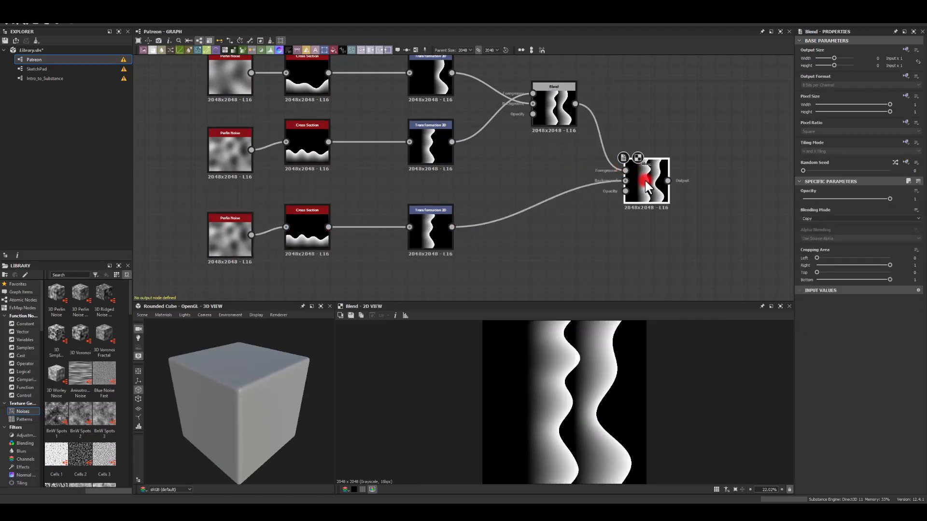
click(818, 218)
click(812, 226)
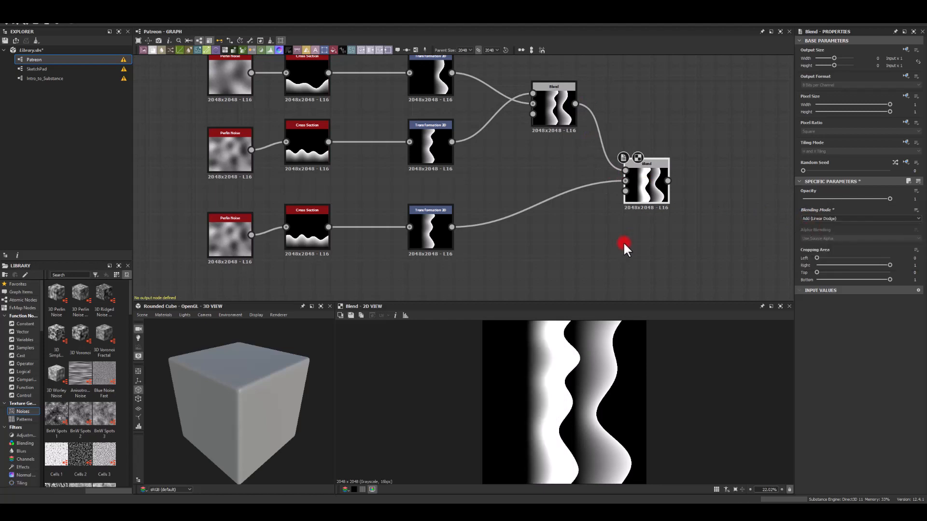
- Set the third Transformation 2D node's offset to X 0.02 and Y 0.03
click(424, 219)
mouse_move(859, 298)
mouse_down()
mouse_move(844, 306)
mouse_move(851, 306)
mouse_up()
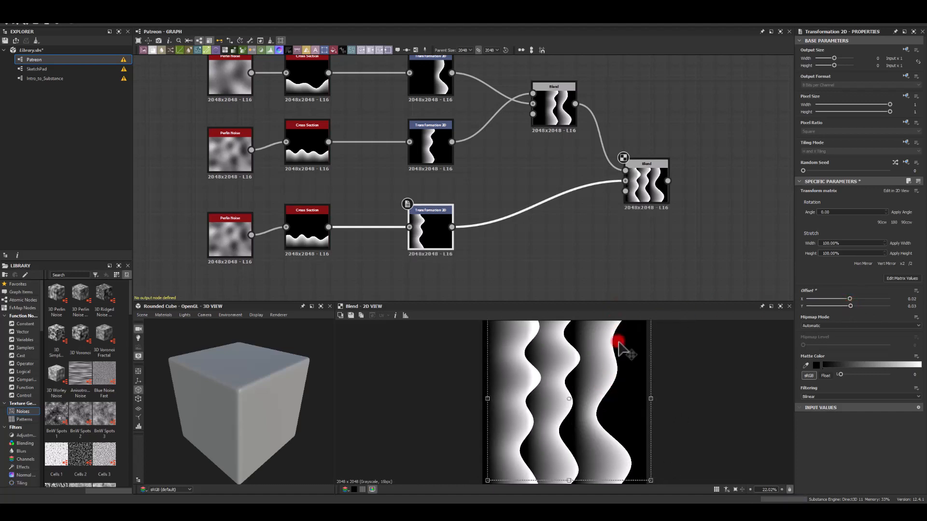
- Shift the first Transformation 2D node's wave slightly right and set the second one's Y offset to 0.32
click(435, 91)
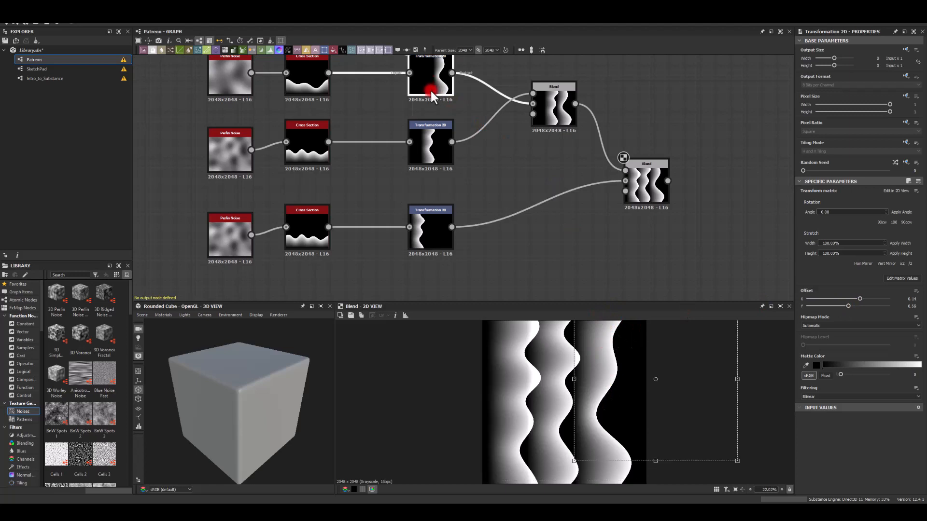
mouse_move(858, 299)
mouse_down()
mouse_move(847, 305)
mouse_move(874, 303)
mouse_up()
click(441, 145)
- Connect a Blur HQ Grayscale node to the second Blend's output, preview it and place it beside the Blend node
middle_drag(705, 234, 517, 216)
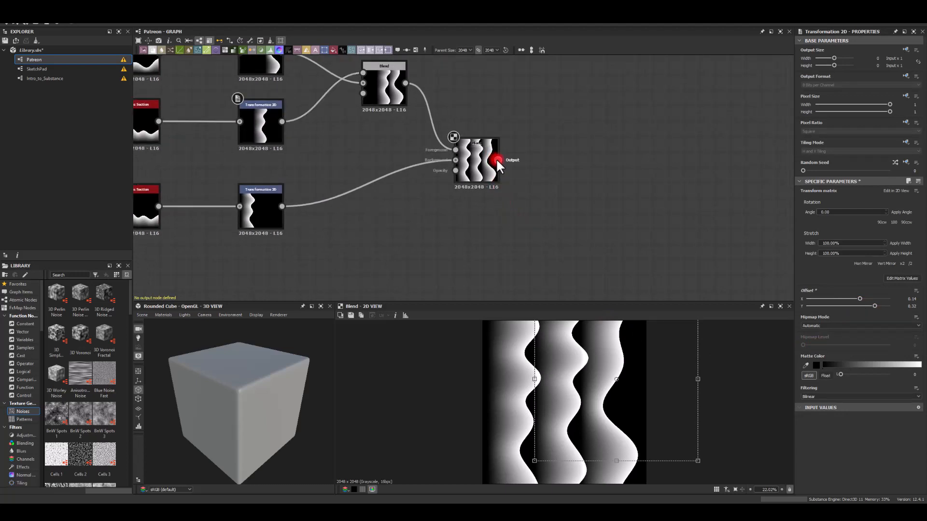
drag(497, 160, 599, 178)
text(blur)
click(608, 209)
double_click(616, 175)
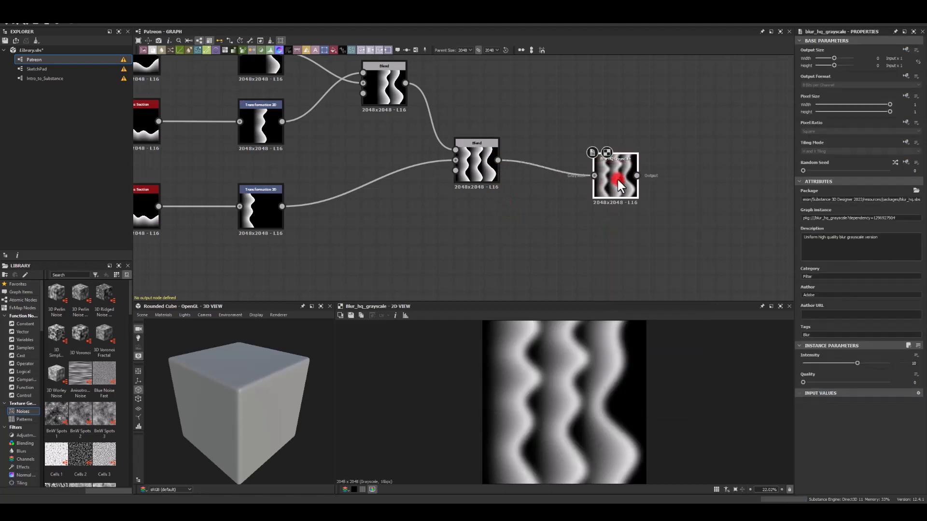
middle_drag(538, 224, 507, 222)
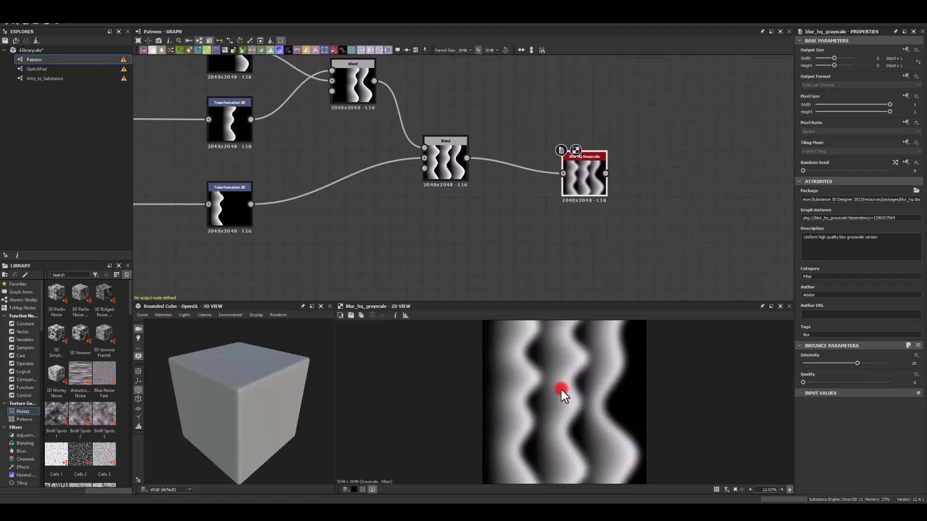
drag(580, 166, 507, 151)
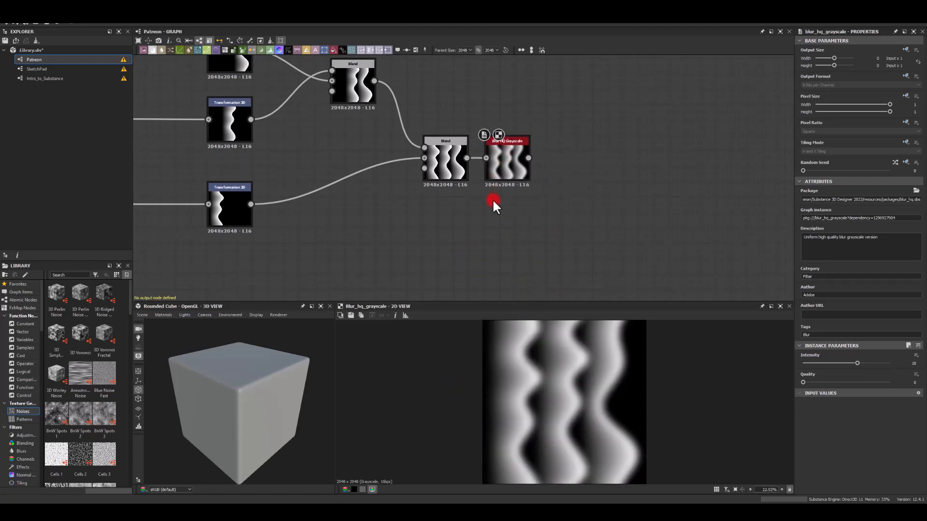